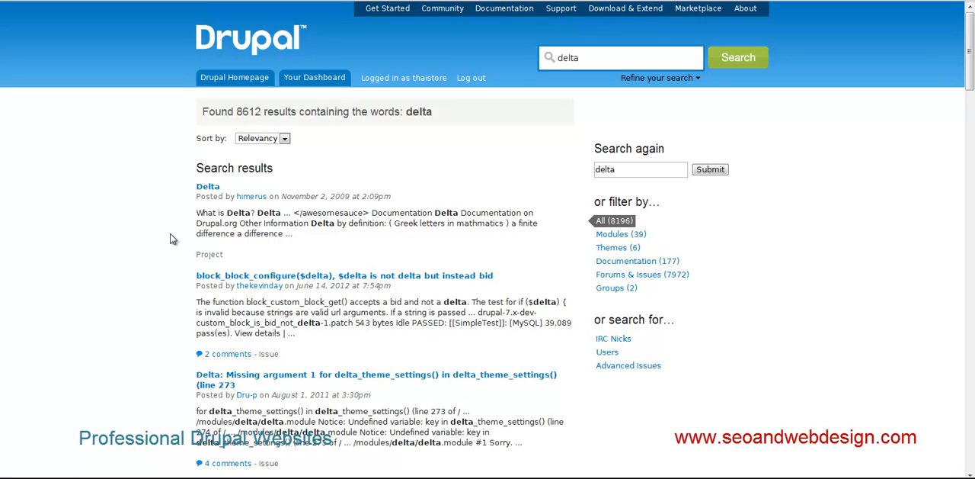
# - Open the Delta project page from the search results and copy the link address of the 7.x-3.x-dev tar.gz download
pyautogui.click(602, 57)
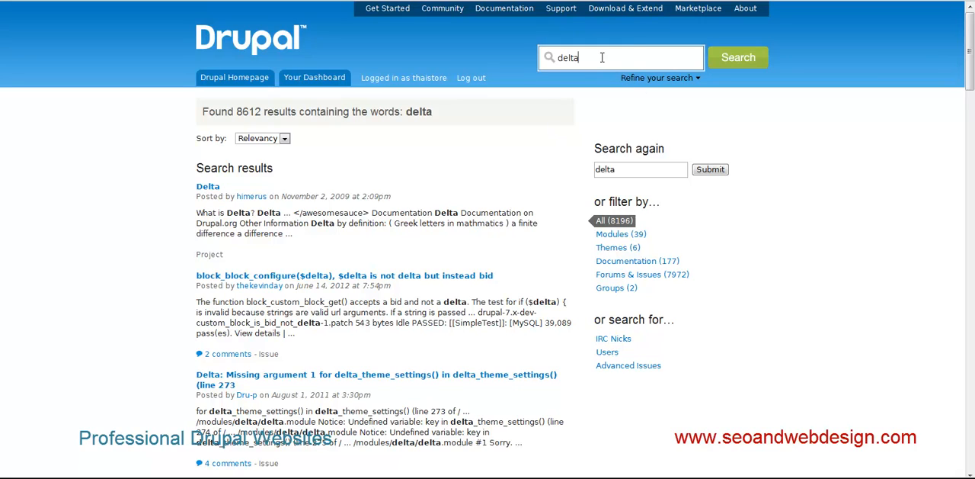
pyautogui.click(206, 187)
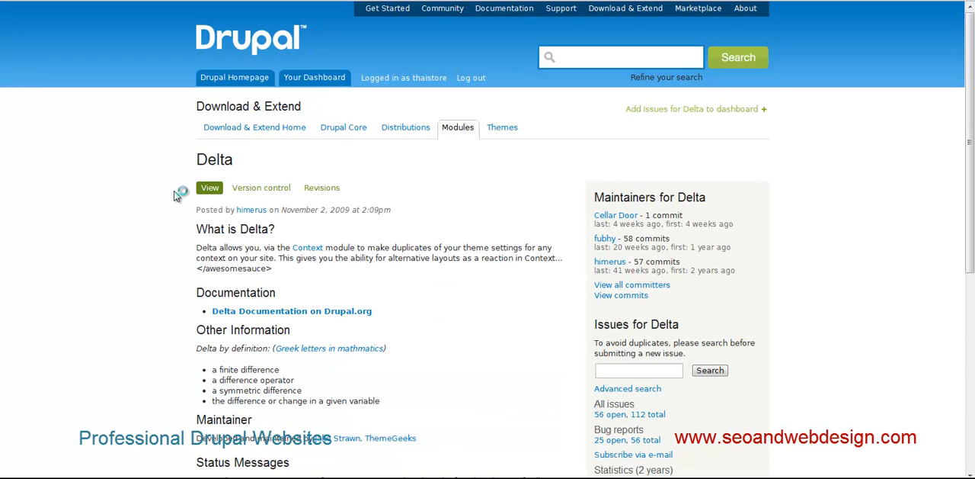
pyautogui.scroll(-1, 154, 287)
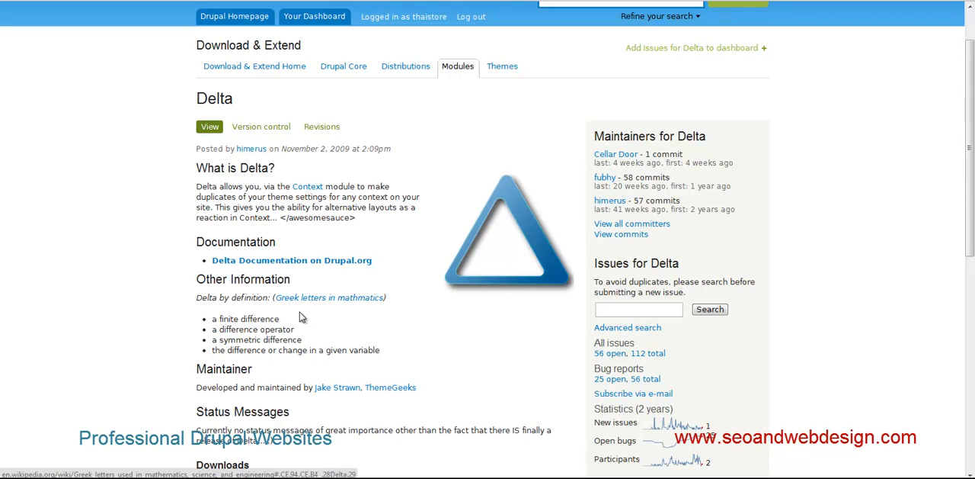
pyautogui.scroll(-3, 129, 358)
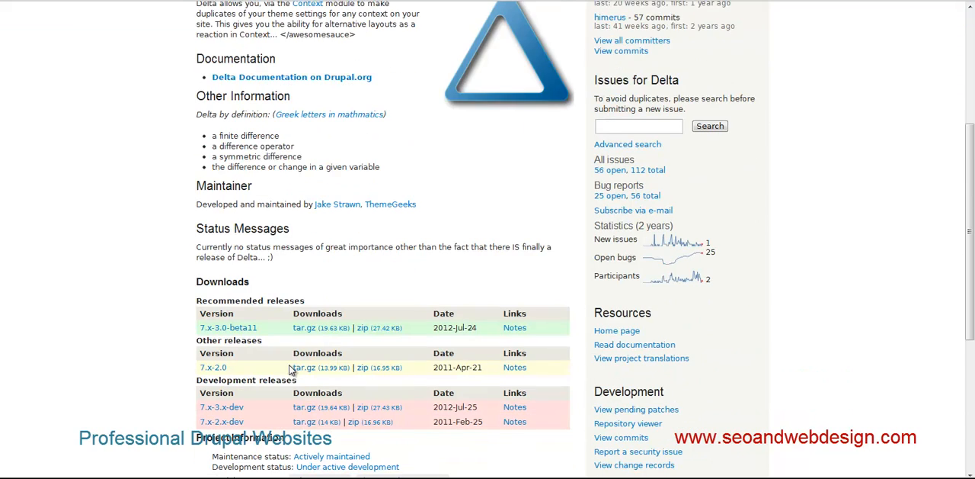
pyautogui.scroll(-1, 289, 377)
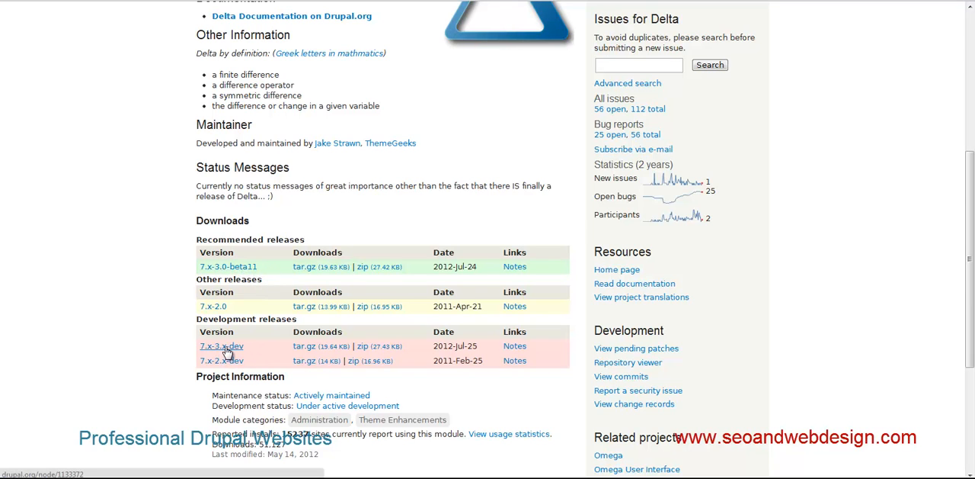
pyautogui.scroll(1, 149, 354)
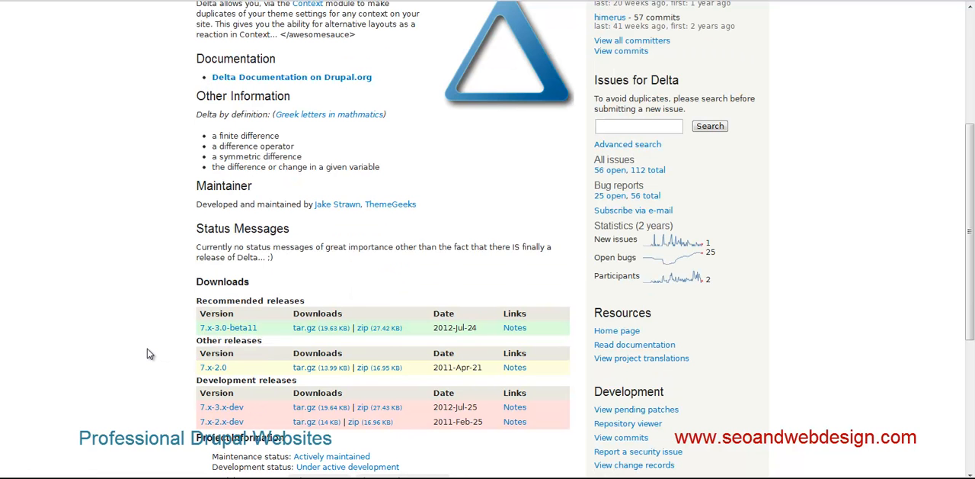
pyautogui.rightClick(315, 412)
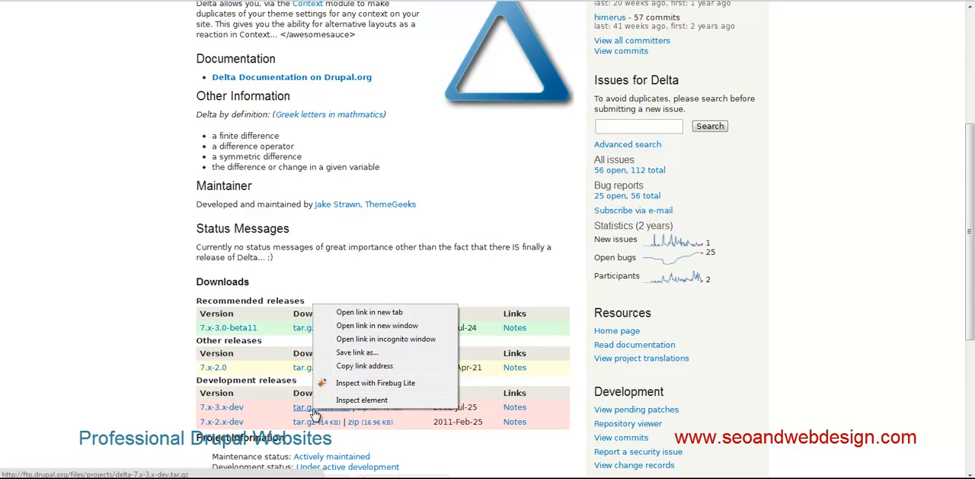
pyautogui.click(369, 366)
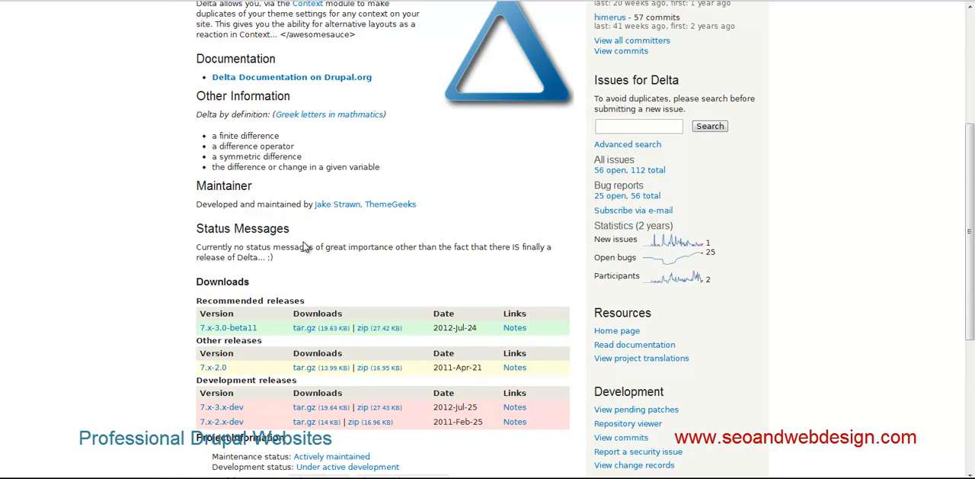
# - Switch to the site's Modules page and review the module list from the top down to the Delta entries under Theme Tools
pyautogui.click(113, 0)
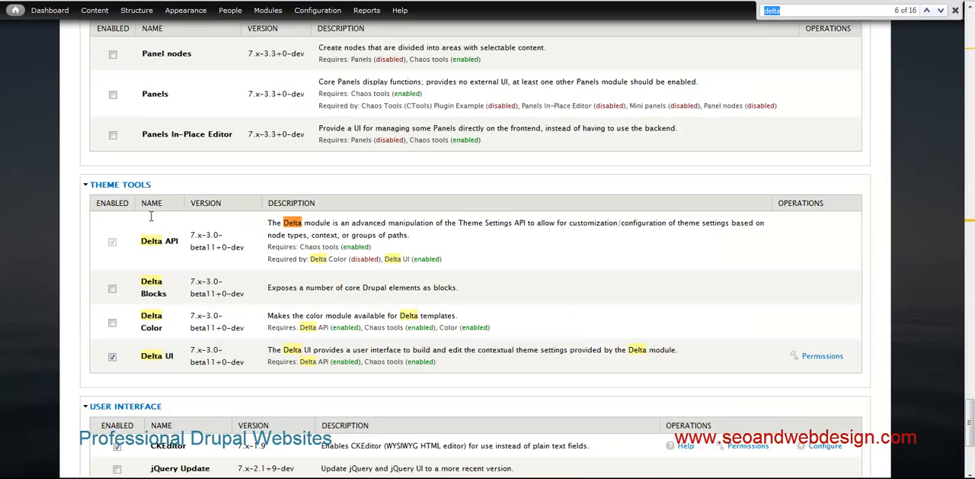
pyautogui.scroll(10, 142, 107)
pyautogui.scroll(15, 140, 107)
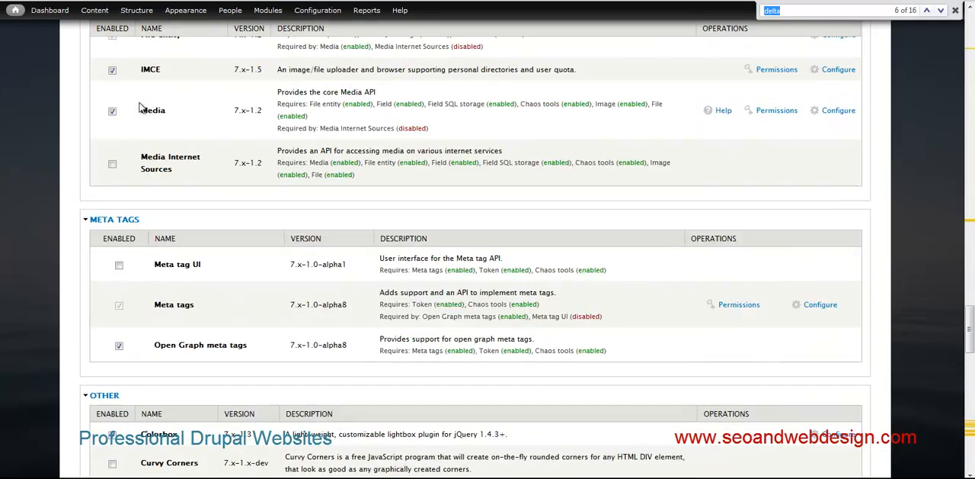
pyautogui.scroll(20, 140, 106)
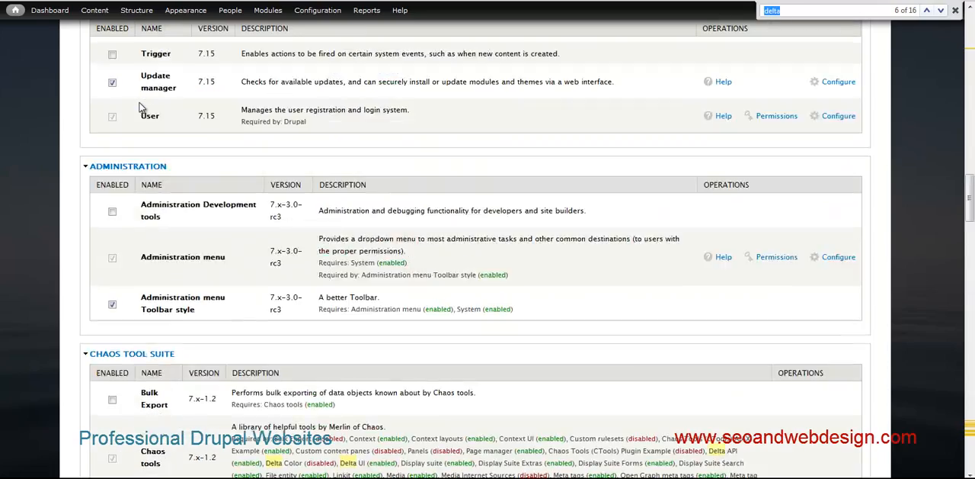
pyautogui.scroll(10, 139, 100)
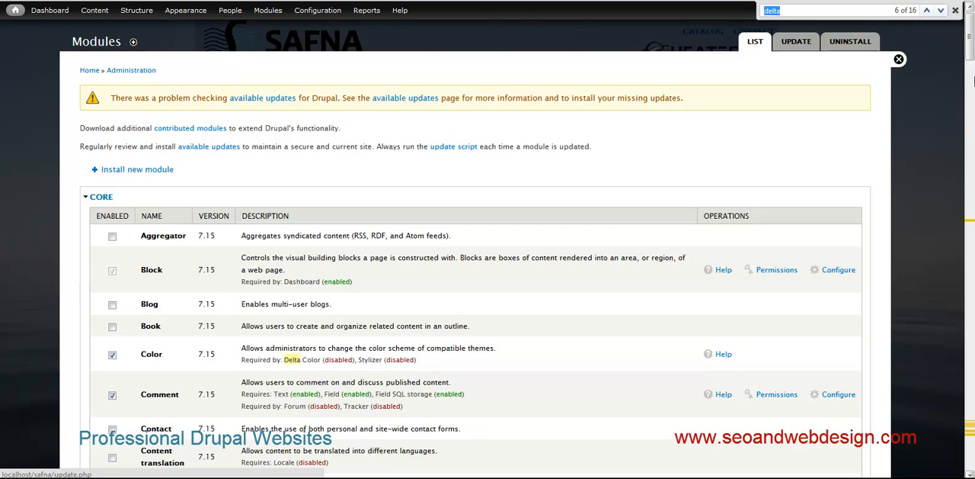
pyautogui.moveTo(970, 39); pyautogui.dragTo(971, 447)
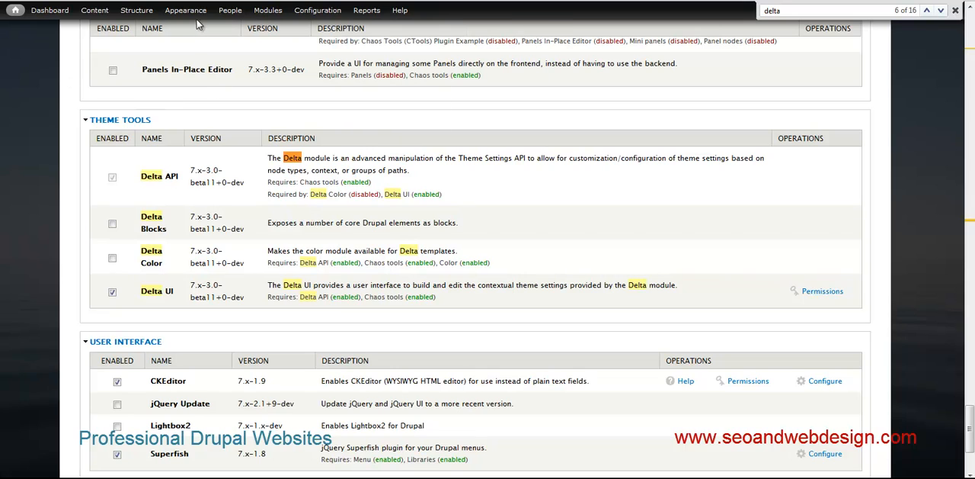
# - Open the list of Delta templates in the site's Appearance administration
pyautogui.moveTo(197, 13)
pyautogui.moveTo(186, 42)
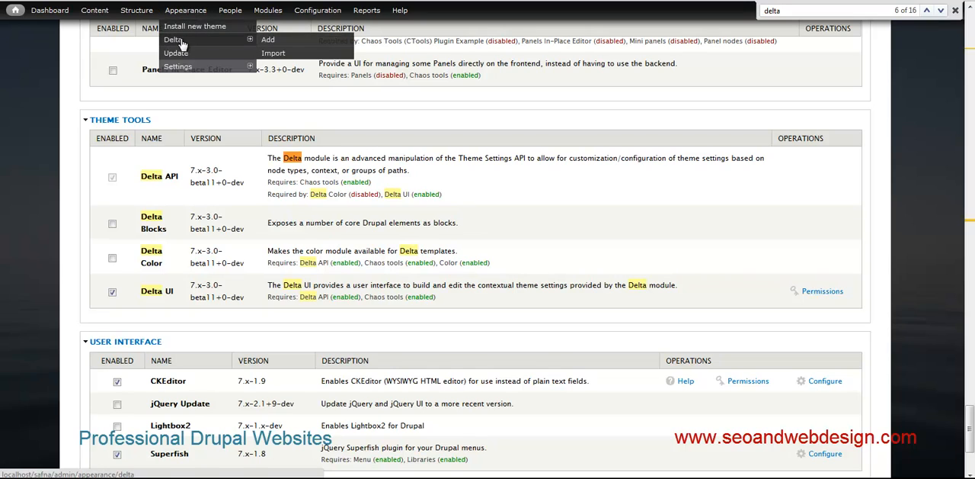
pyautogui.click(177, 67)
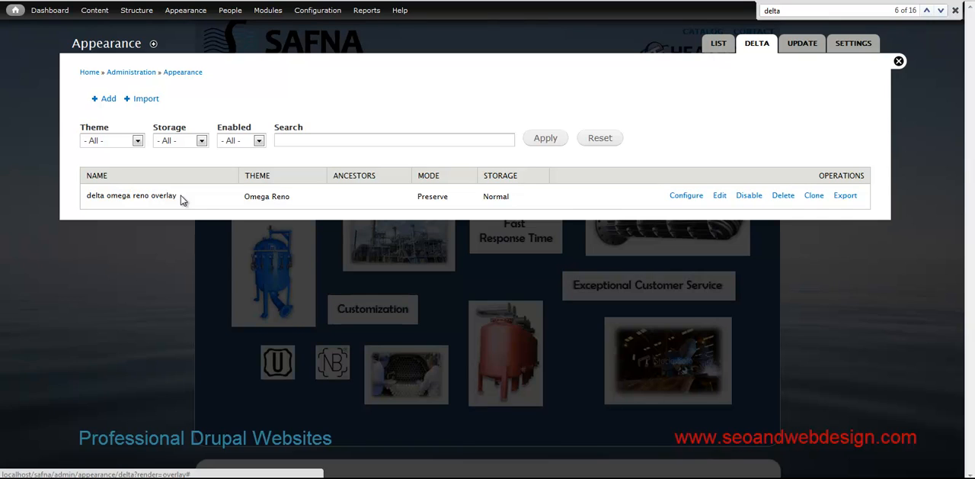
# - Open the Appearance theme list and highlight the Omega Reno 7.x-3.0 default theme entry
pyautogui.click(185, 14)
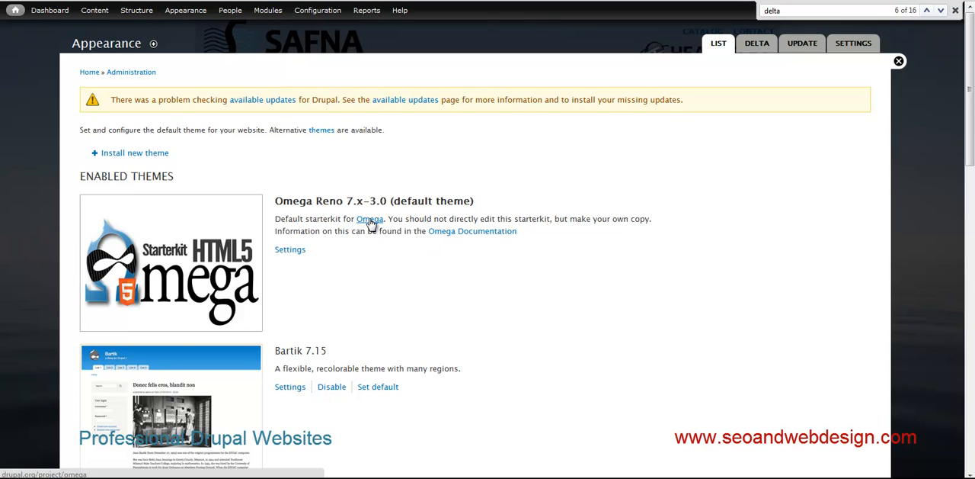
pyautogui.tripleClick(310, 201)
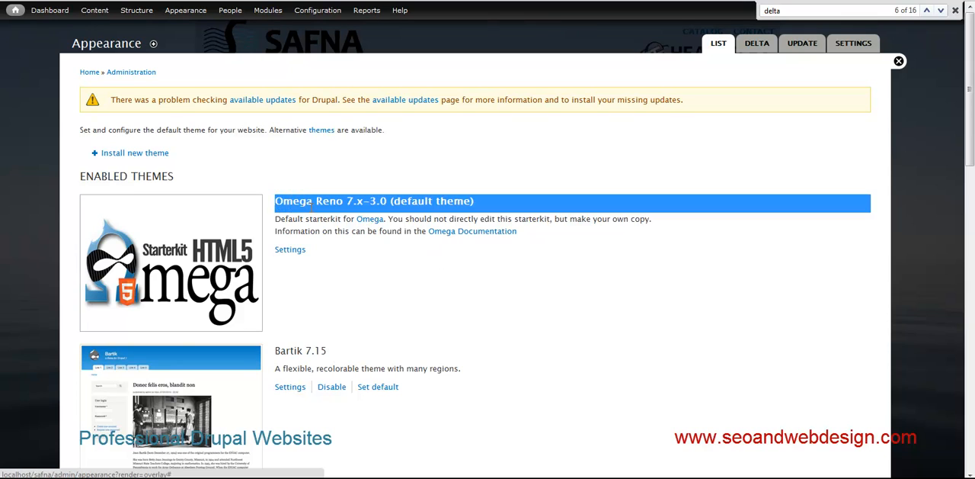
pyautogui.moveTo(310, 200); pyautogui.dragTo(366, 259)
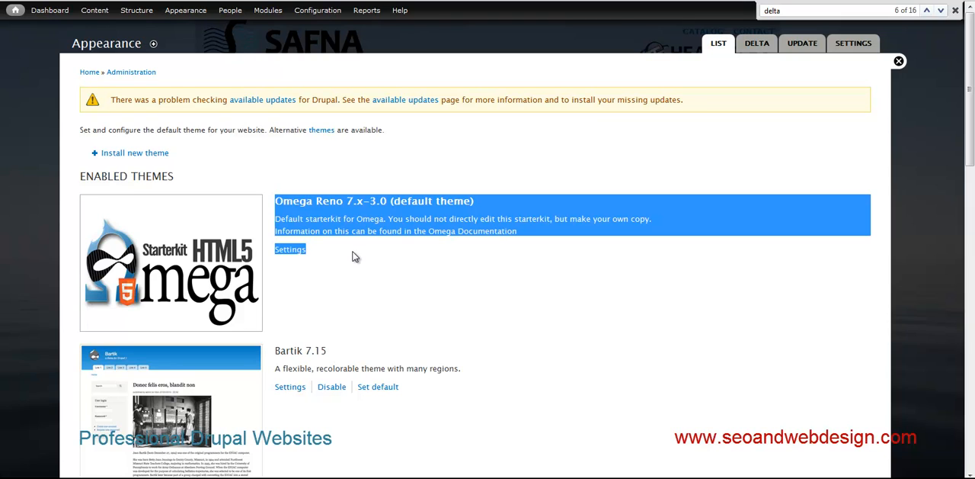
pyautogui.click(344, 256)
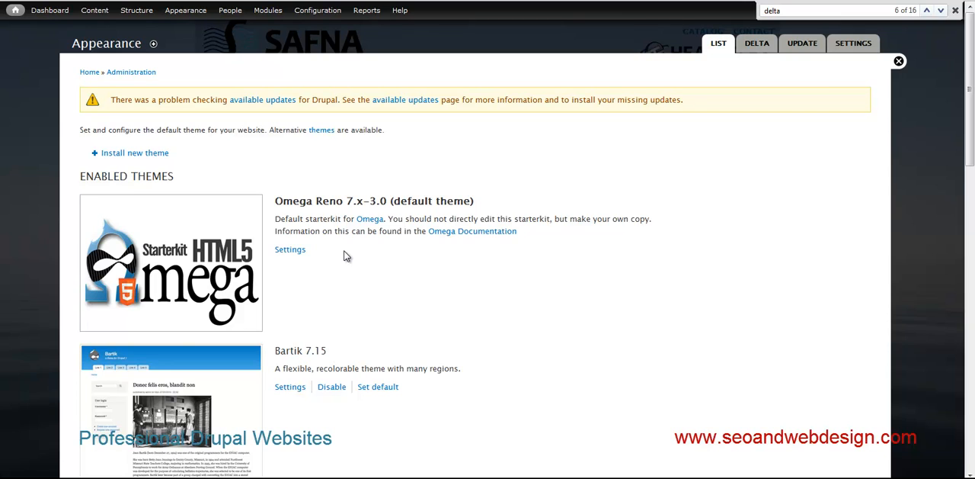
pyautogui.moveTo(276, 200); pyautogui.dragTo(342, 257)
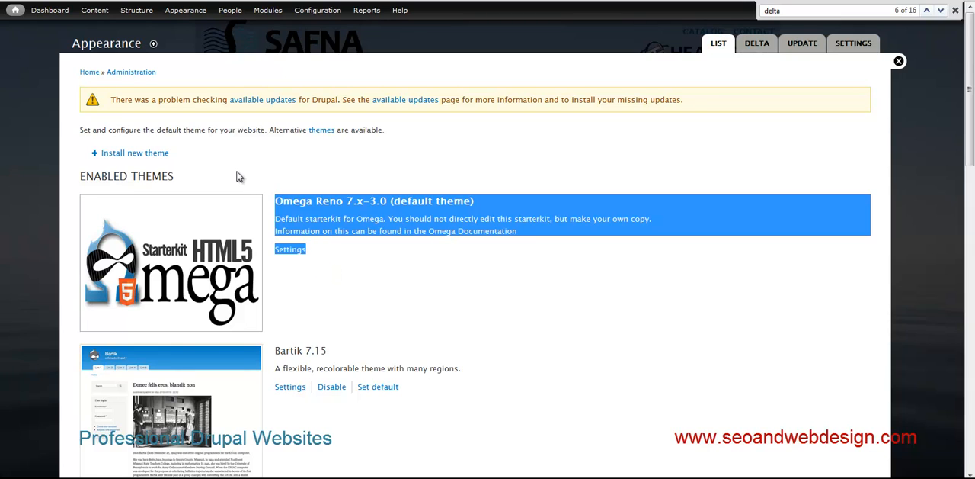
pyautogui.scroll(-1, 294, 273)
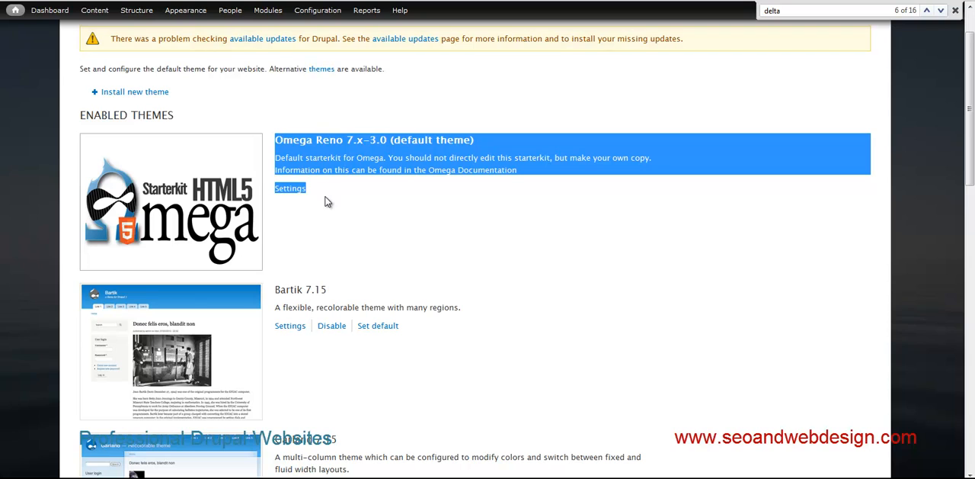
pyautogui.scroll(1, 328, 201)
# - Return to the Delta template list and open the configuration of the delta omega reno overlay template
pyautogui.moveTo(185, 10)
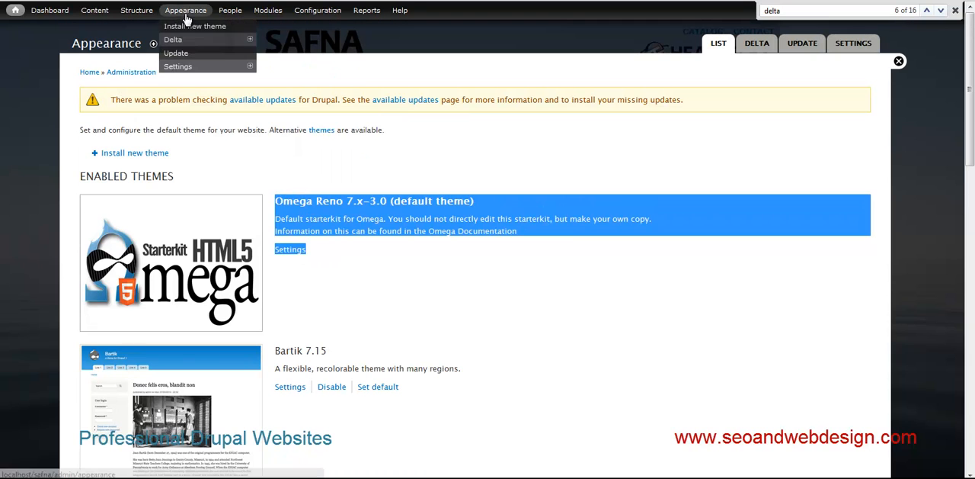
pyautogui.click(188, 42)
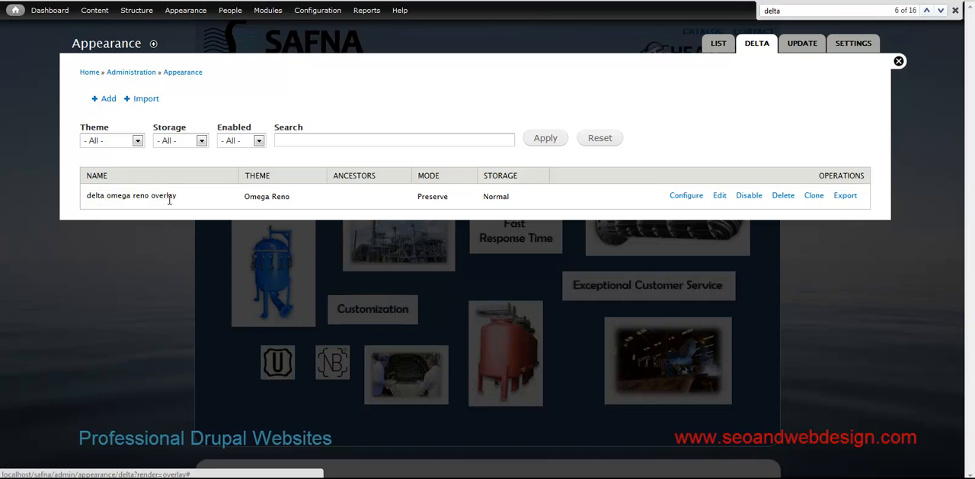
pyautogui.click(687, 198)
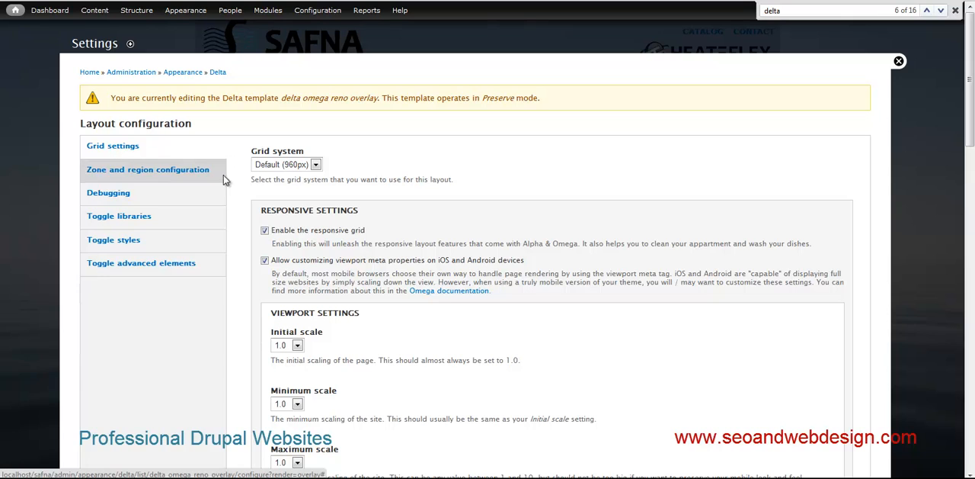
# - Examine the template's grid settings, including the responsive, viewport and Default (960px) layout options
pyautogui.scroll(-3, 244, 278)
pyautogui.scroll(-4, 244, 278)
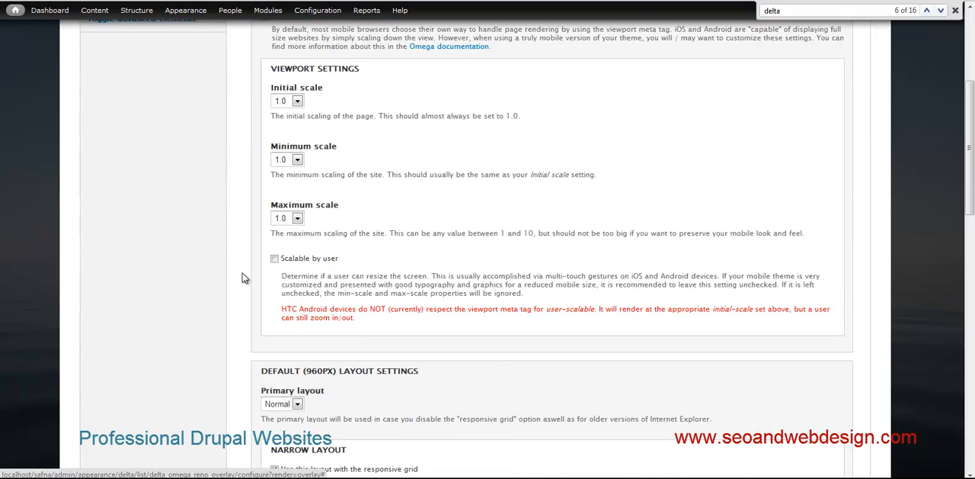
pyautogui.scroll(7, 245, 275)
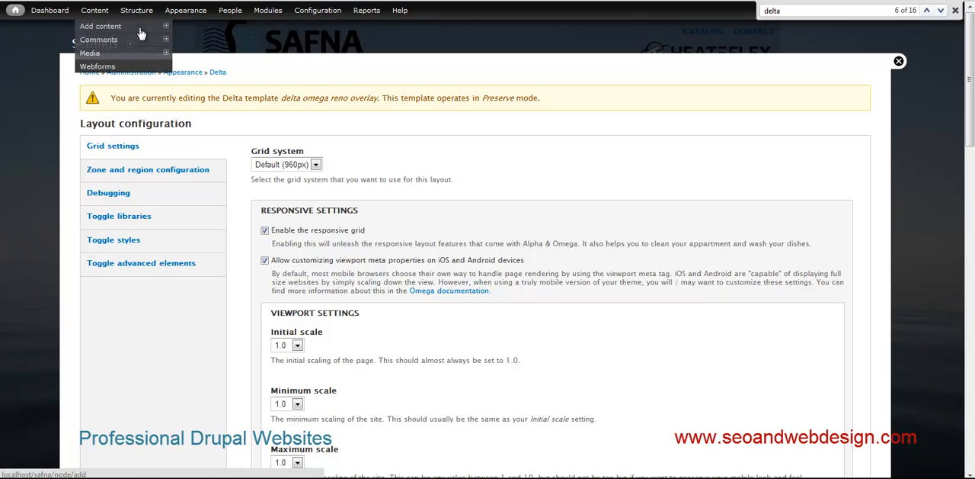
pyautogui.scroll(-2, 162, 311)
pyautogui.scroll(-8, 161, 311)
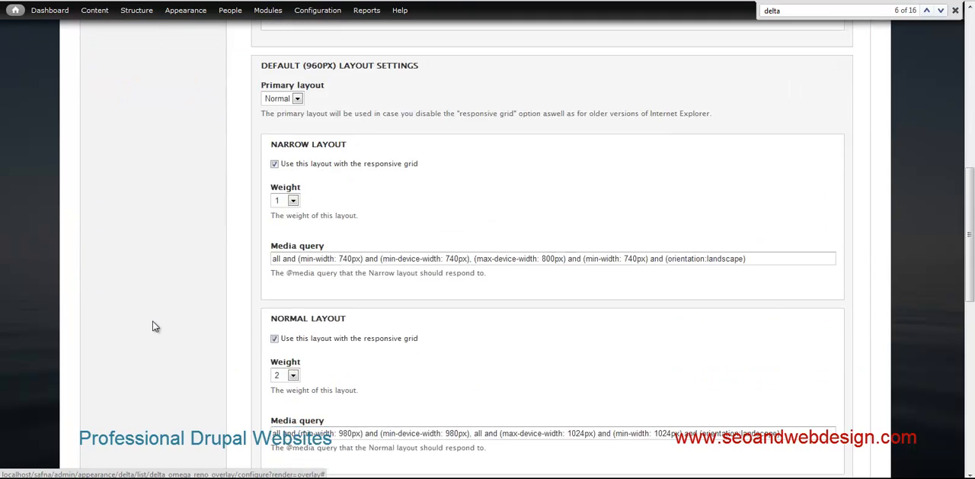
pyautogui.scroll(10, 301, 244)
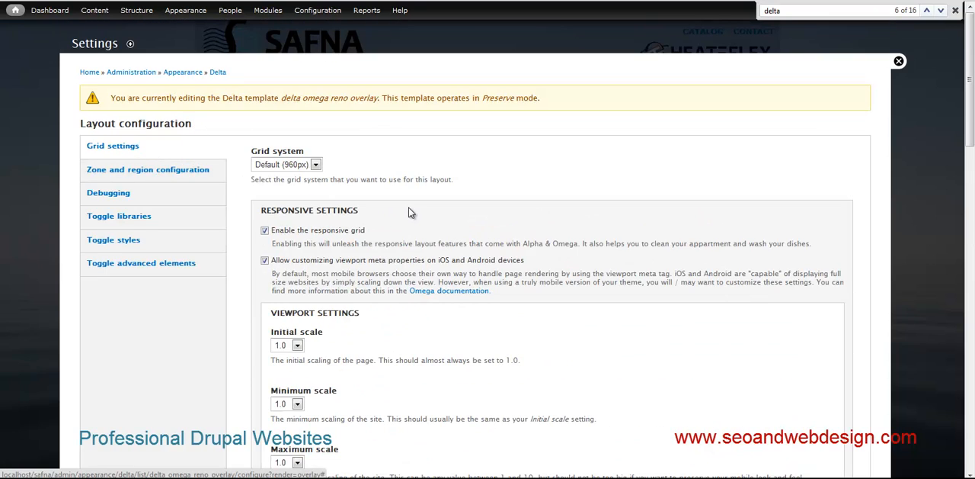
pyautogui.scroll(-3, 402, 227)
pyautogui.scroll(2, 403, 211)
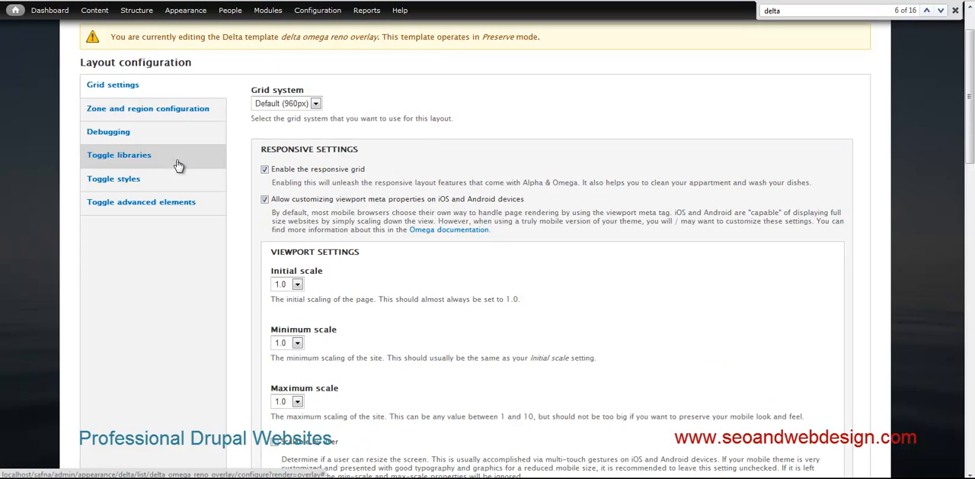
# - Show the zone and region configuration and expand the Configuration options of the unassigned Header Zone
pyautogui.click(109, 114)
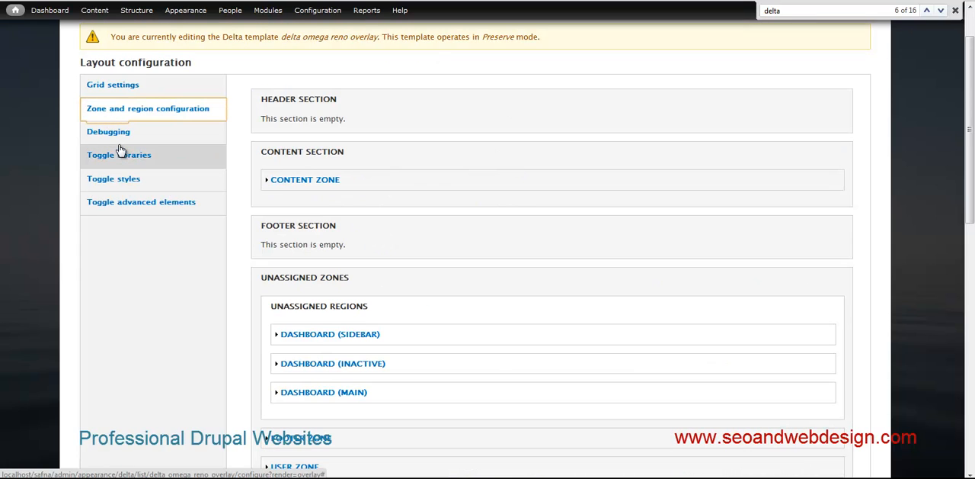
pyautogui.scroll(-1, 337, 202)
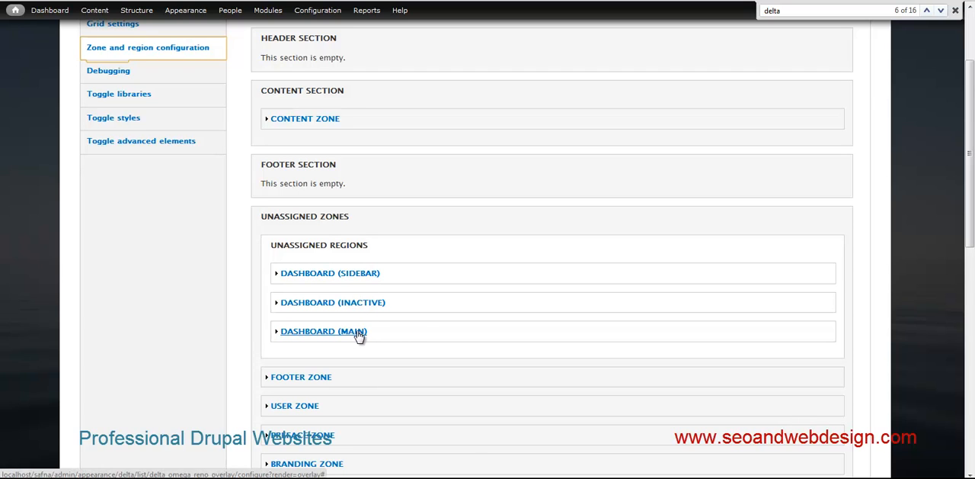
pyautogui.scroll(-2, 360, 333)
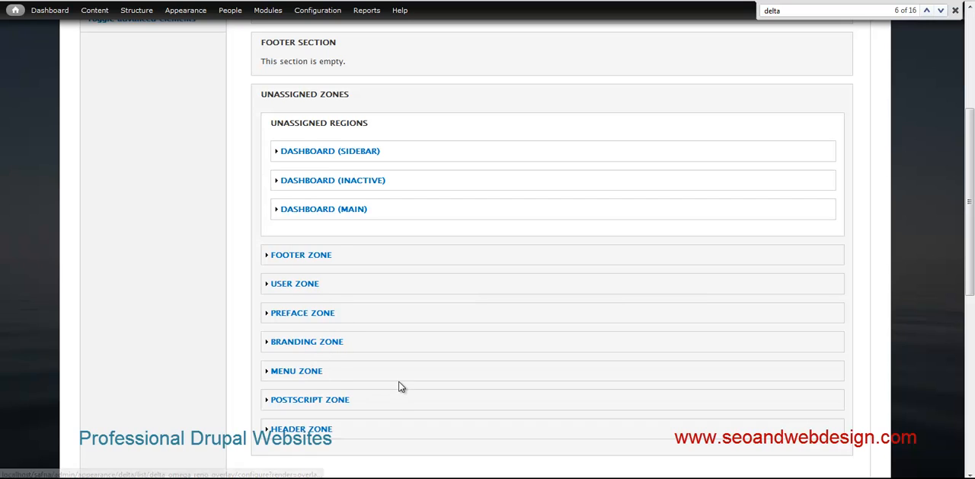
pyautogui.scroll(-1, 381, 386)
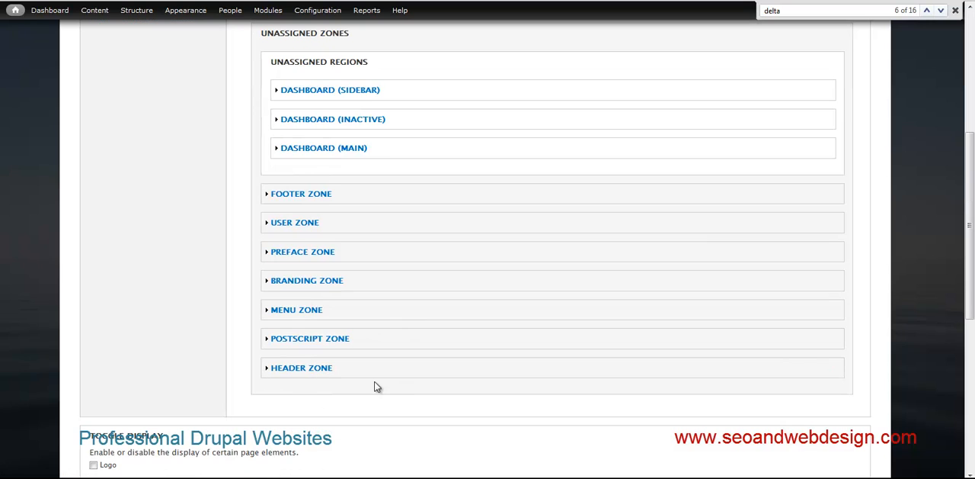
pyautogui.click(312, 369)
pyautogui.scroll(-1, 385, 314)
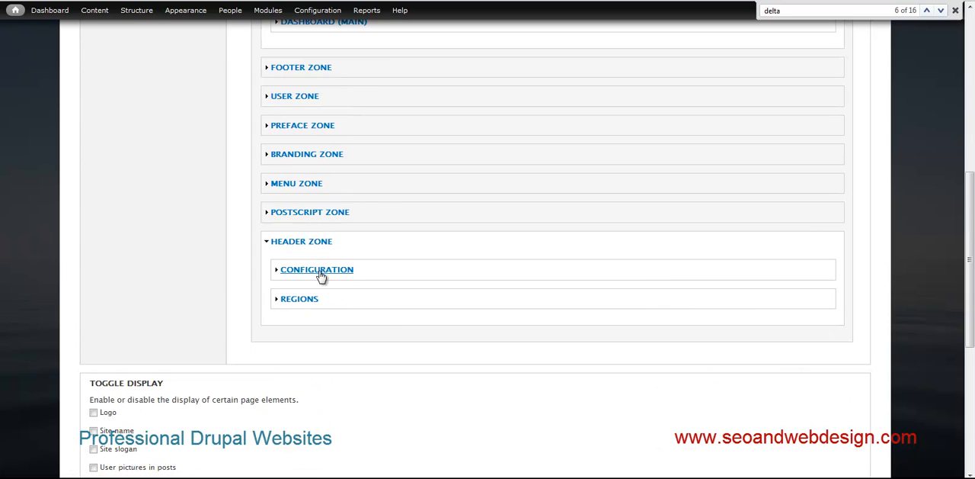
pyautogui.click(319, 270)
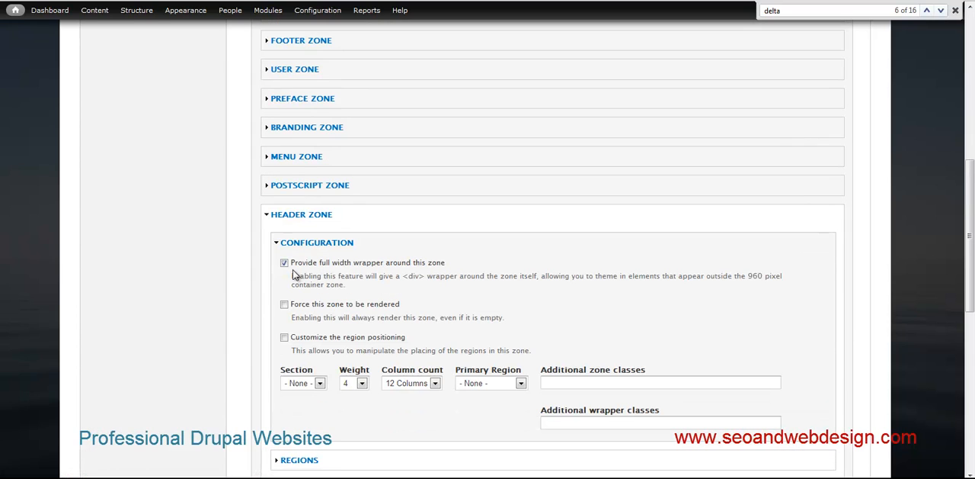
# - Show the Section choices available for the Header Zone, keeping its current assignment
pyautogui.click(319, 384)
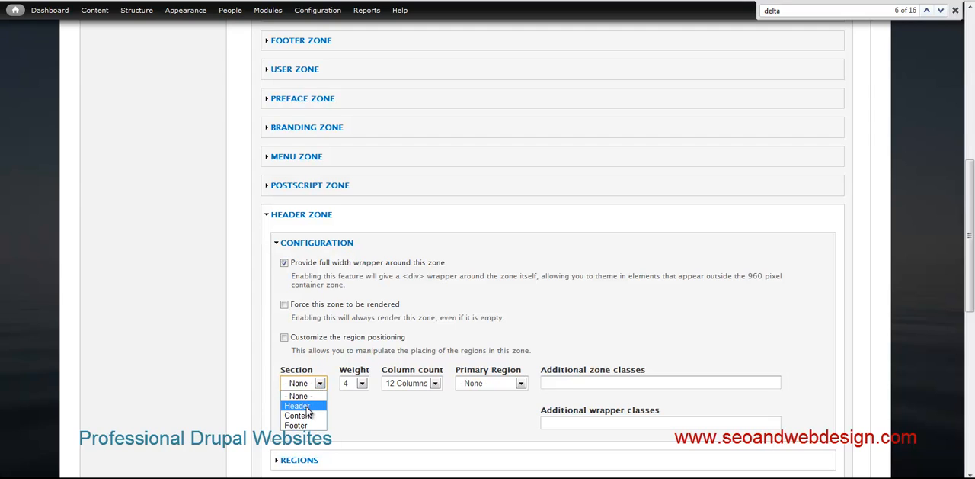
pyautogui.click(320, 385)
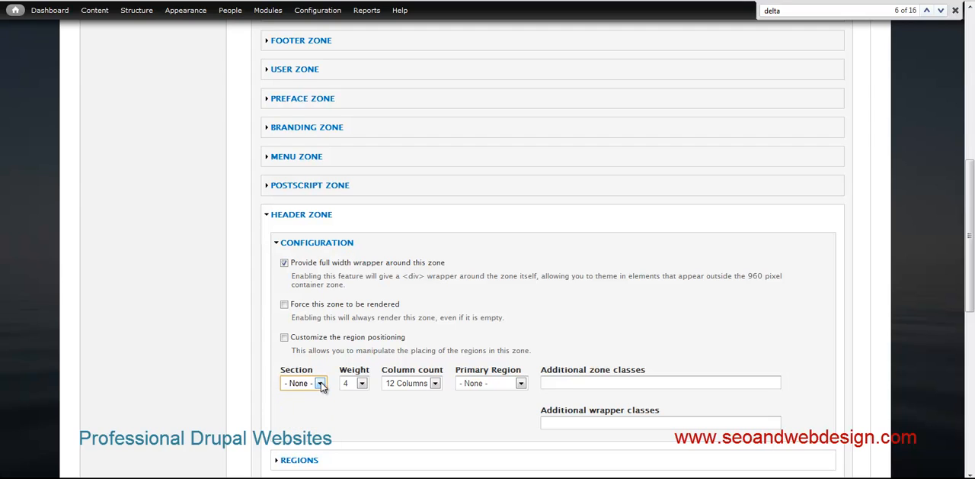
# - Review the template's Debugging options, optional libraries and Toggle display settings
pyautogui.scroll(10, 259, 200)
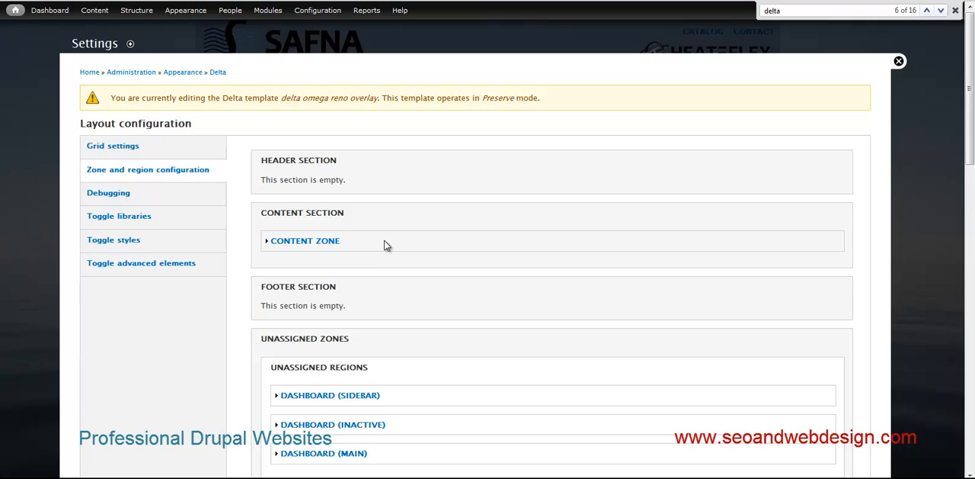
pyautogui.click(155, 204)
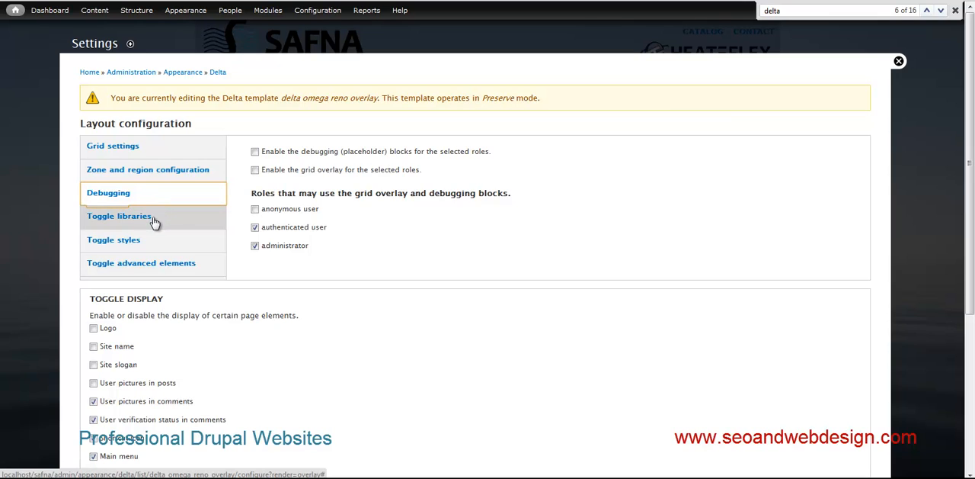
pyautogui.click(155, 221)
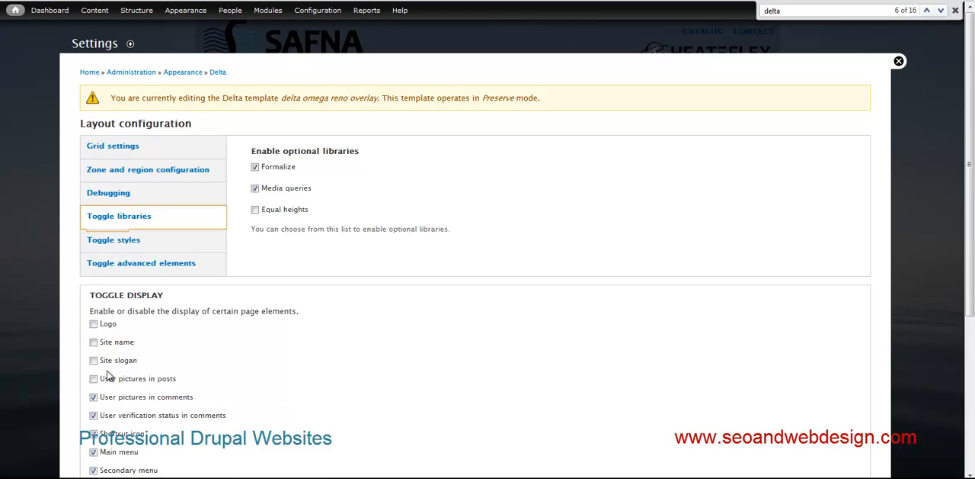
pyautogui.scroll(-2, 105, 400)
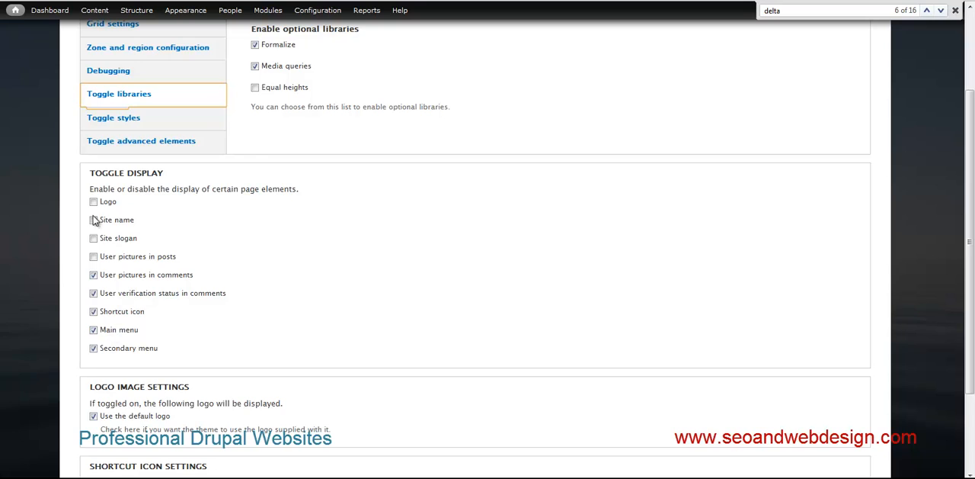
# - Examine the Toggle styles settings of the template, including the optional global.css and overrides.css stylesheets
pyautogui.scroll(2, 124, 181)
pyautogui.click(131, 242)
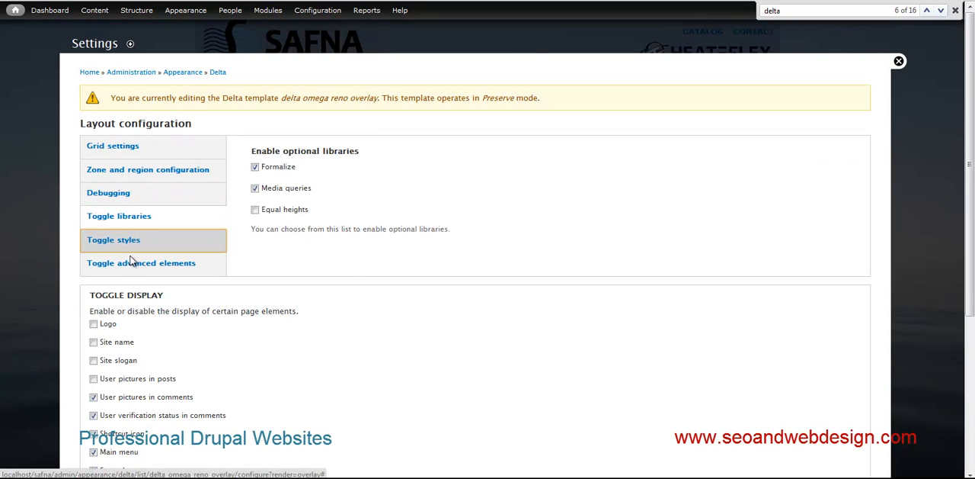
pyautogui.scroll(-3, 561, 246)
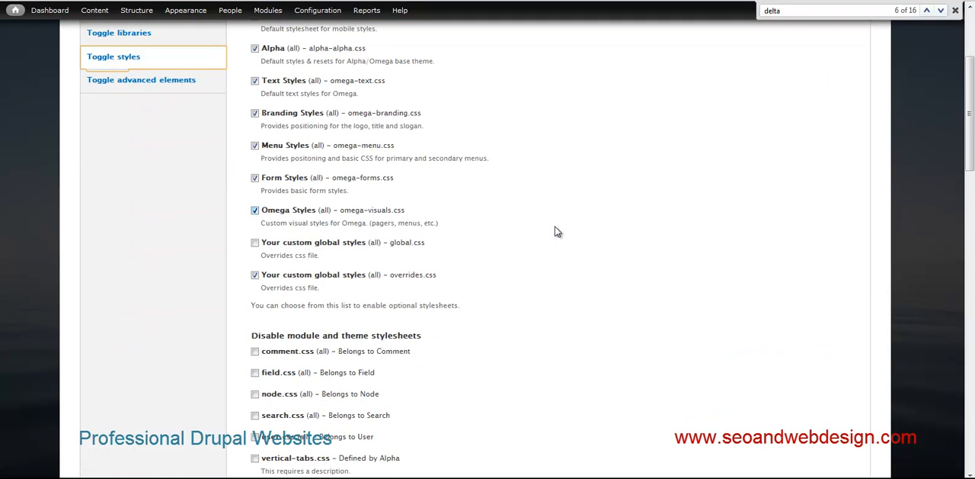
pyautogui.scroll(-2, 557, 231)
pyautogui.scroll(2, 557, 232)
# - Switch to Windows Explorer and open the css folder of the omegareno theme
pyautogui.hotkey('alt', 'Tab')
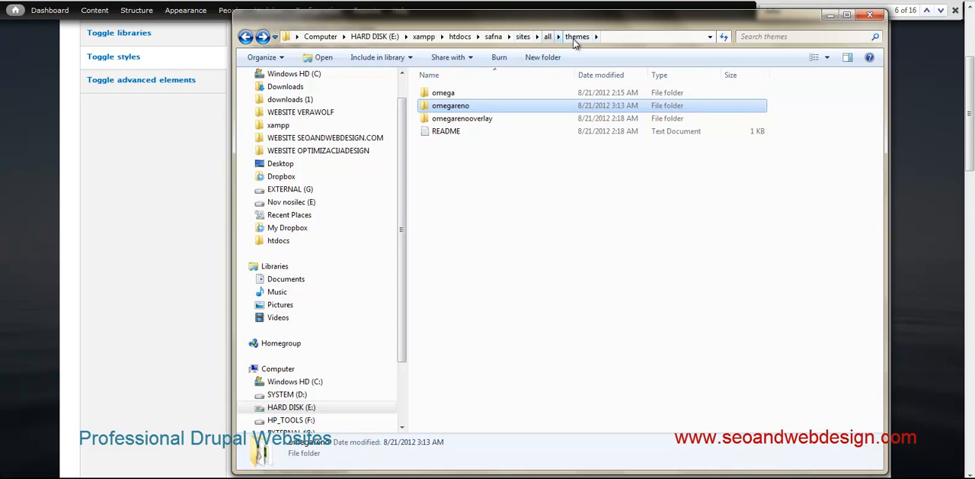
pyautogui.doubleClick(451, 107)
pyautogui.click(439, 95)
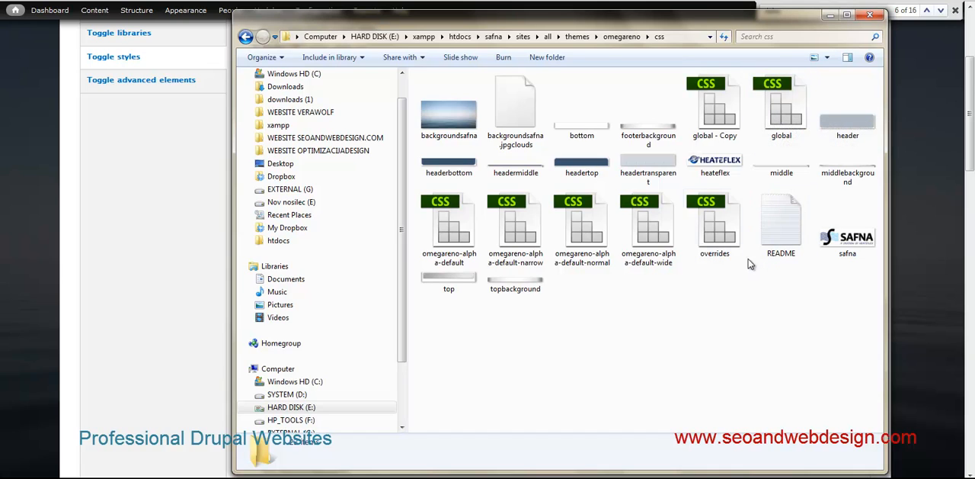
# - Open the overrides stylesheet in Dreamweaver to view its rules, and return to the css folder
pyautogui.moveTo(719, 238)
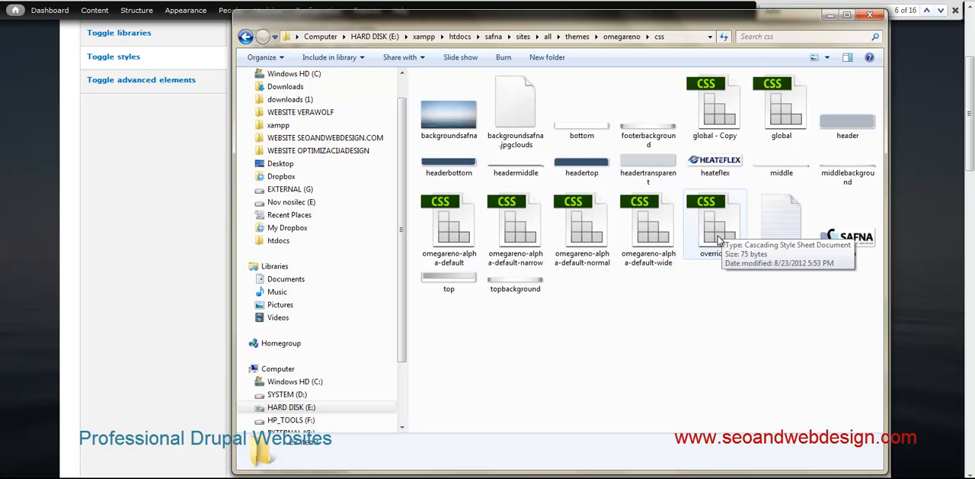
pyautogui.click(717, 235)
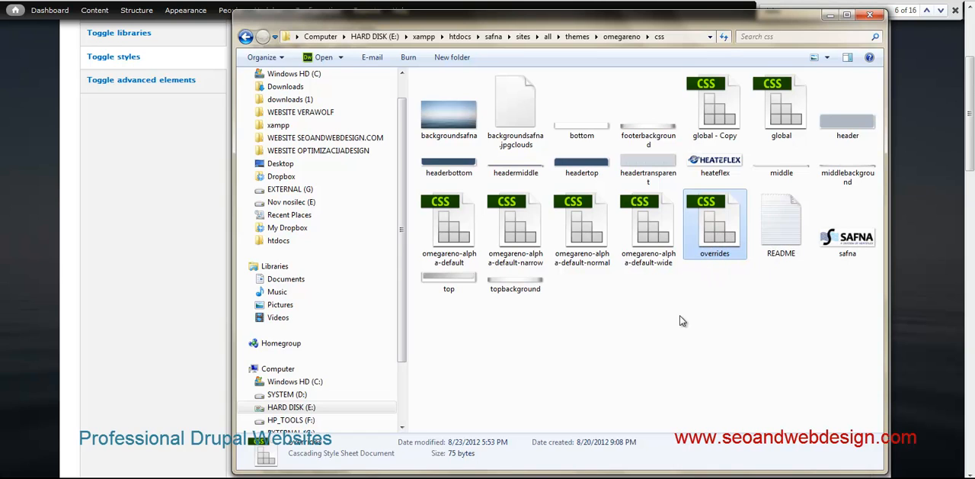
pyautogui.doubleClick(717, 255)
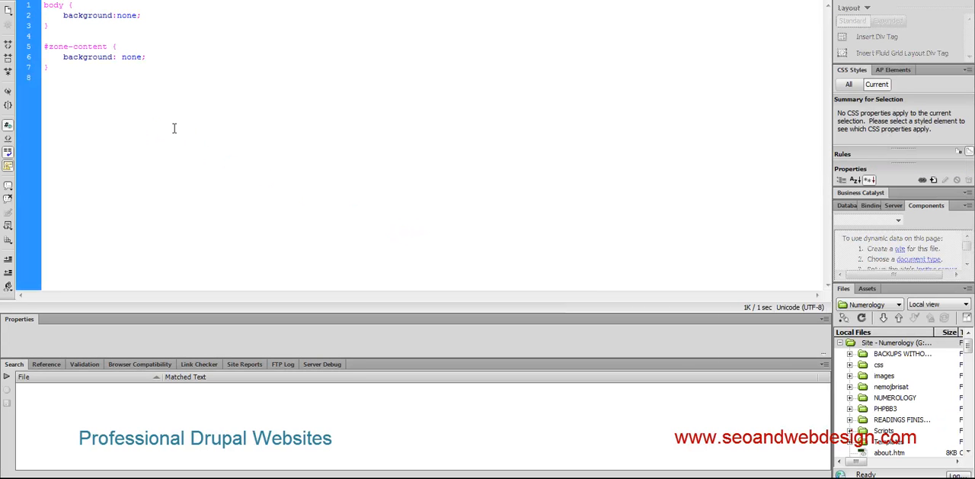
pyautogui.click(938, 0)
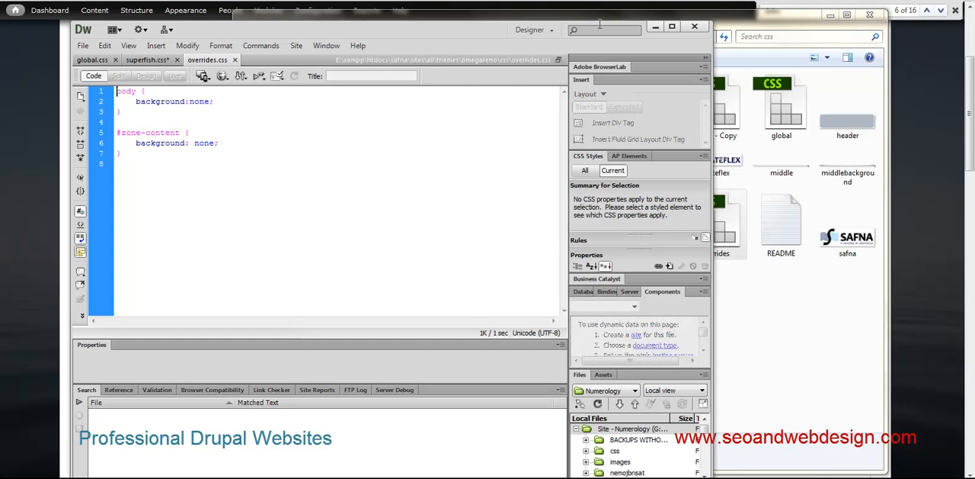
pyautogui.click(655, 26)
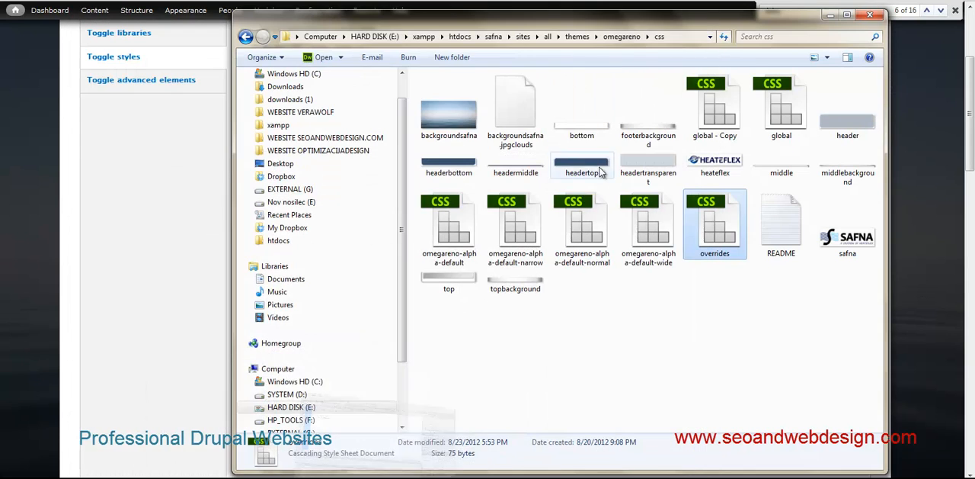
pyautogui.click(796, 301)
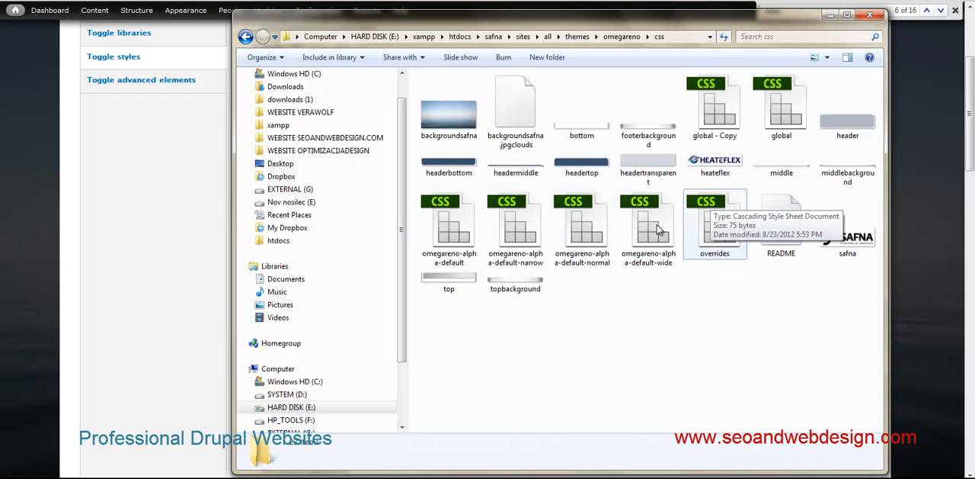
# - Open the omegareno INFO file from the theme folder in Notepad and enlarge its window for reading
pyautogui.click(623, 37)
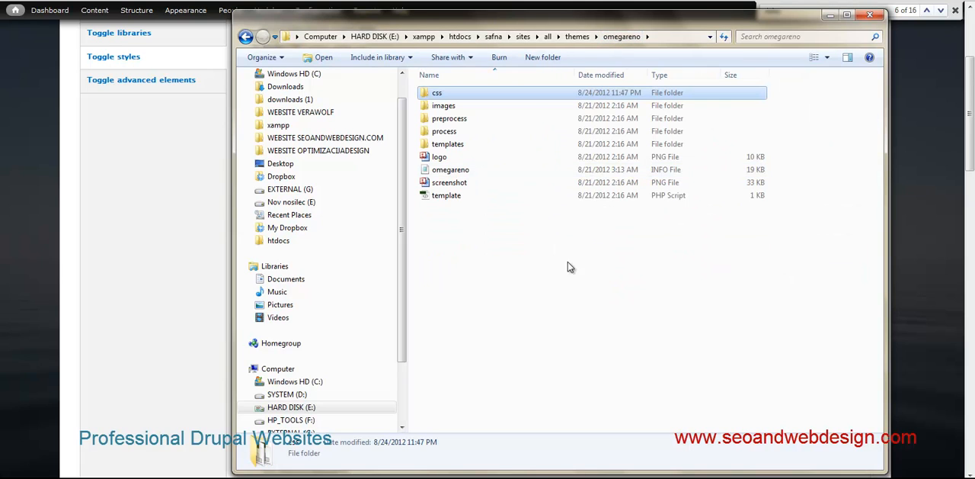
pyautogui.click(457, 171)
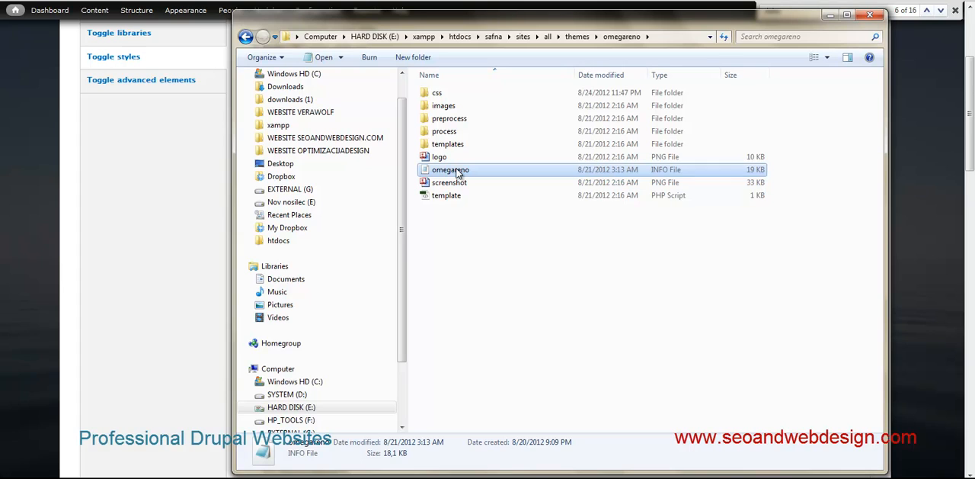
pyautogui.doubleClick(457, 171)
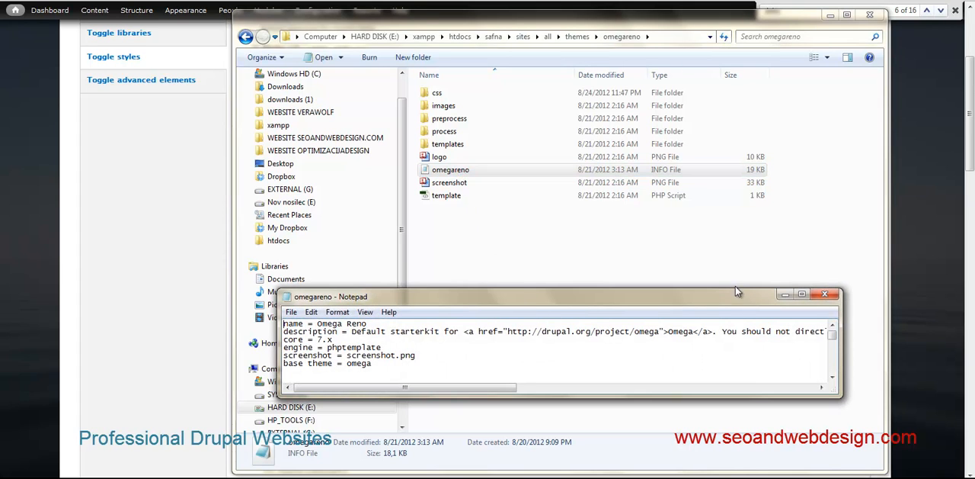
pyautogui.moveTo(752, 298); pyautogui.dragTo(560, 111)
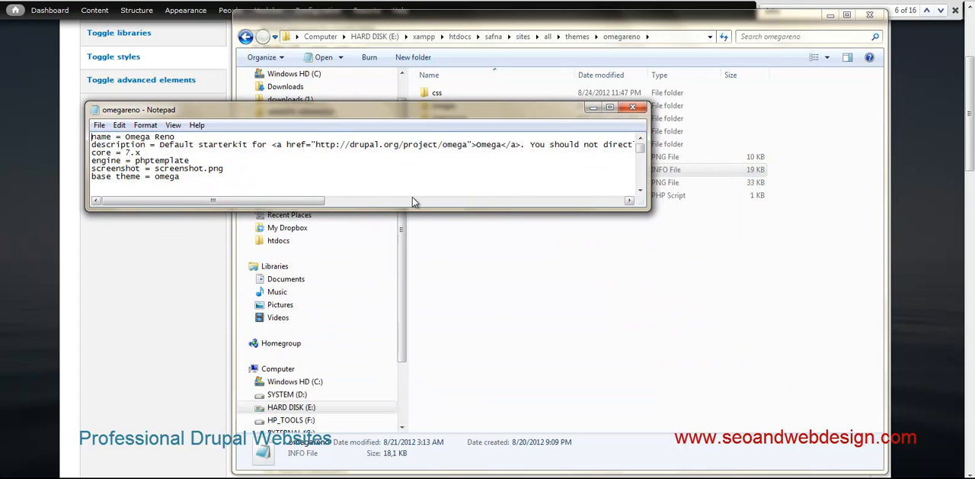
pyautogui.moveTo(408, 209); pyautogui.dragTo(402, 394)
# - Read through the regions and zones in the omegareno INFO file down to the OPTIONAL STYLESHEETS section
pyautogui.scroll(-1, 466, 251)
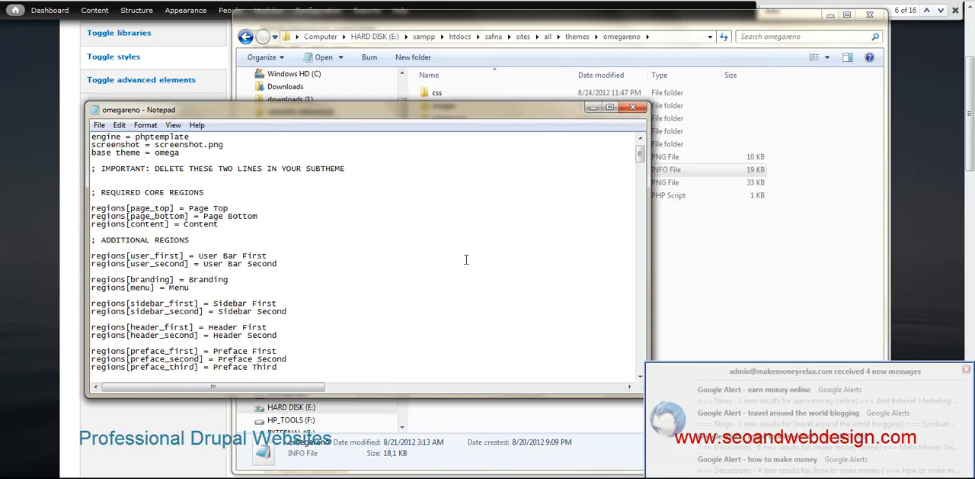
pyautogui.scroll(-1, 534, 298)
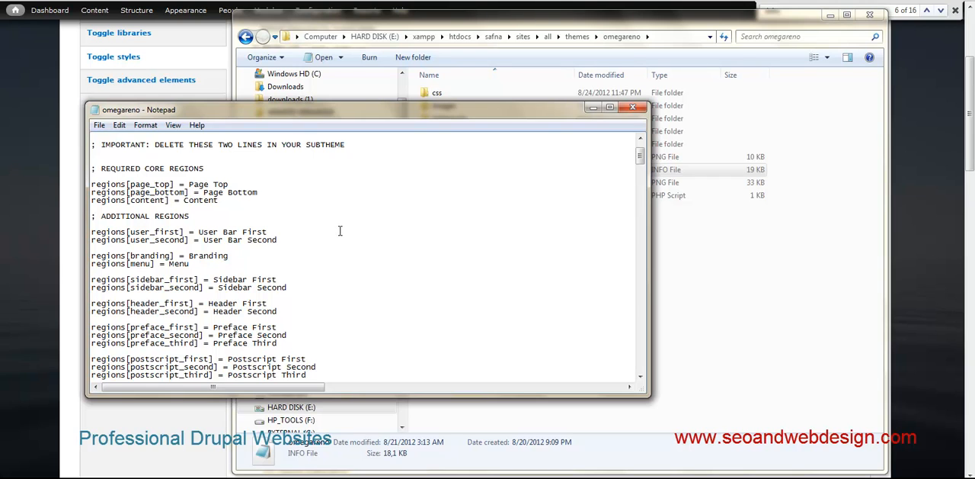
pyautogui.scroll(-6, 340, 230)
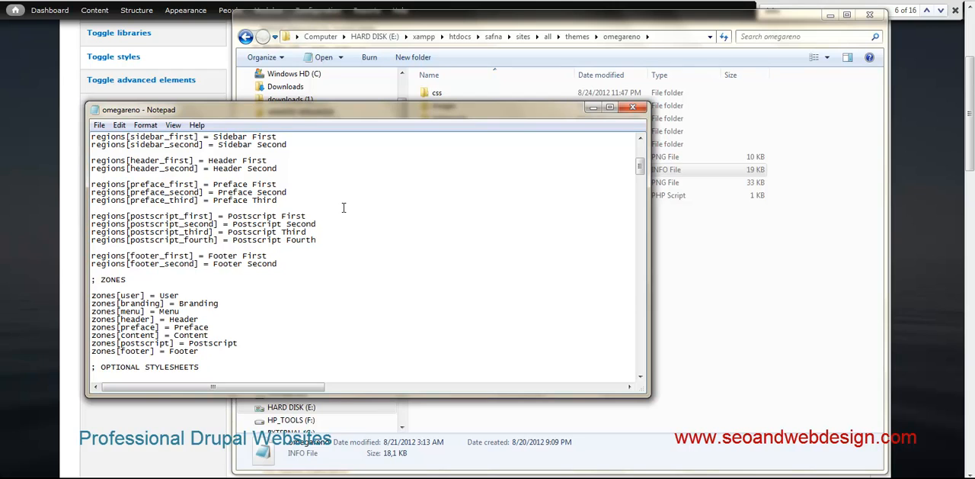
pyautogui.scroll(-3, 347, 215)
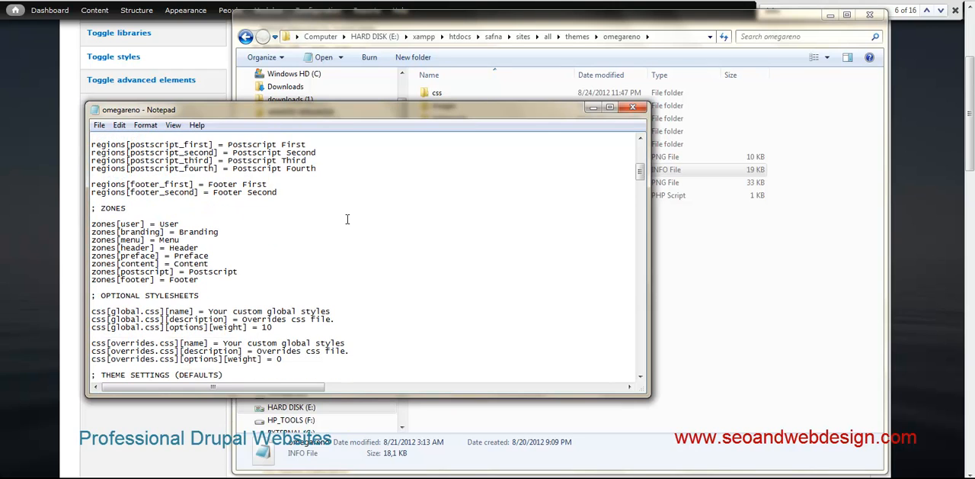
pyautogui.scroll(-2, 342, 256)
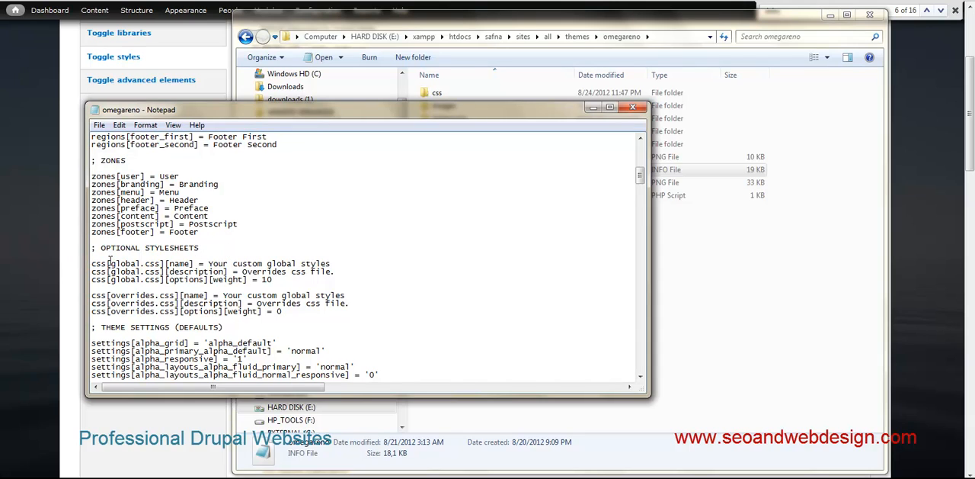
# - Highlight the global.css and overrides.css definitions under OPTIONAL STYLESHEETS, and close the INFO file
pyautogui.moveTo(110, 263); pyautogui.dragTo(154, 263)
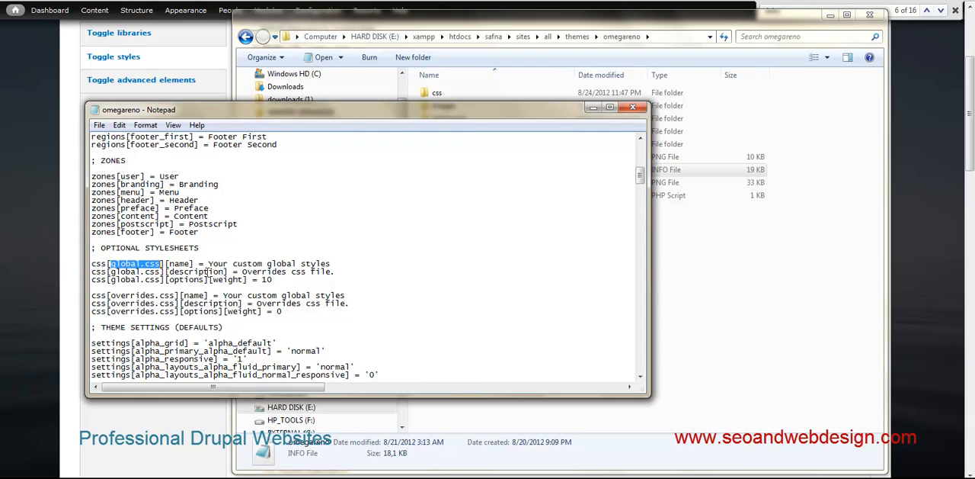
pyautogui.click(284, 280)
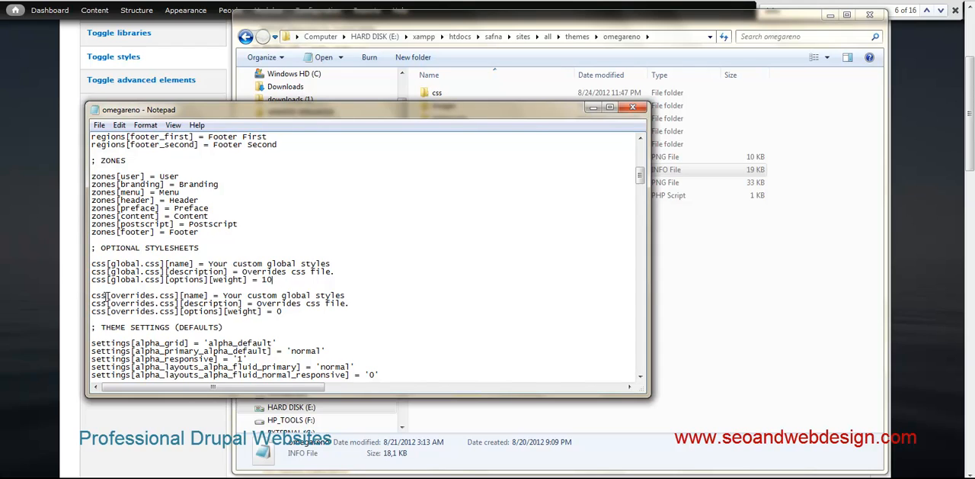
pyautogui.moveTo(296, 279); pyautogui.dragTo(69, 267)
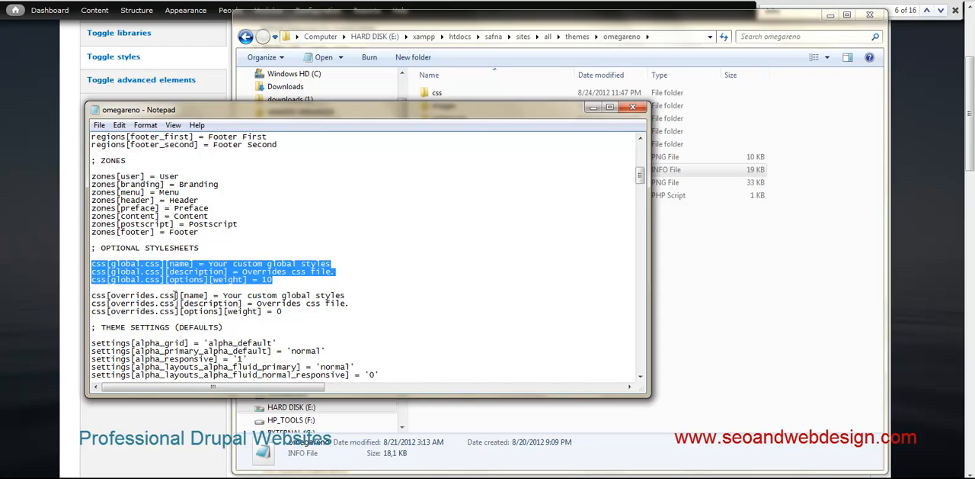
pyautogui.click(287, 312)
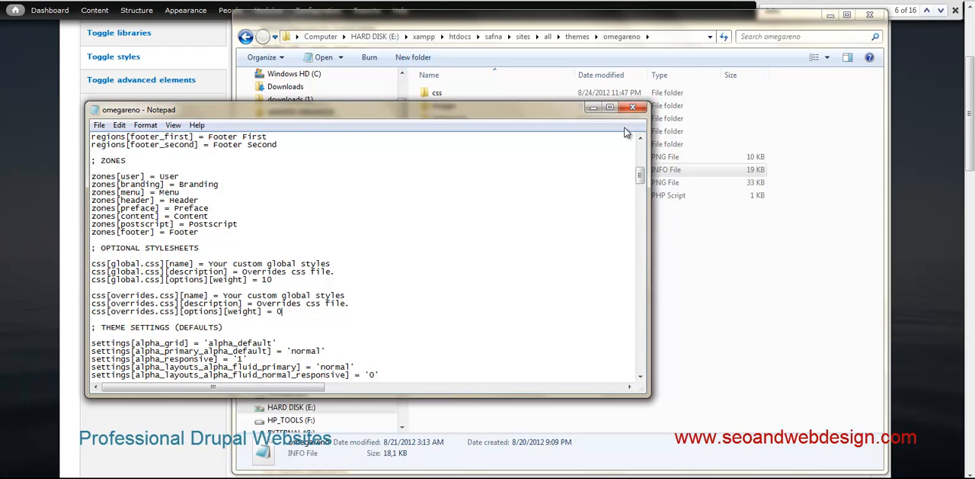
pyautogui.moveTo(294, 314); pyautogui.dragTo(69, 302)
pyautogui.click(633, 106)
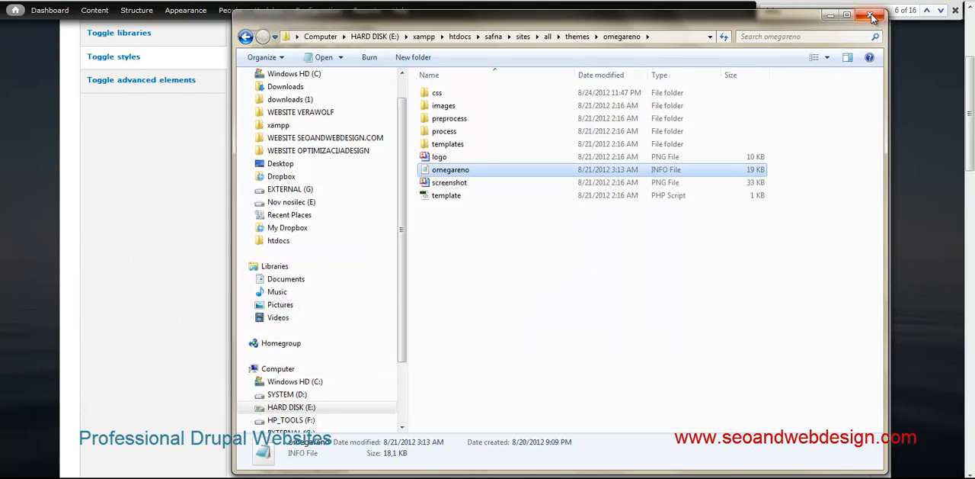
# - Return to the Delta template in the browser and review its optional stylesheets and the module and theme stylesheets that can be disabled
pyautogui.click(229, 477)
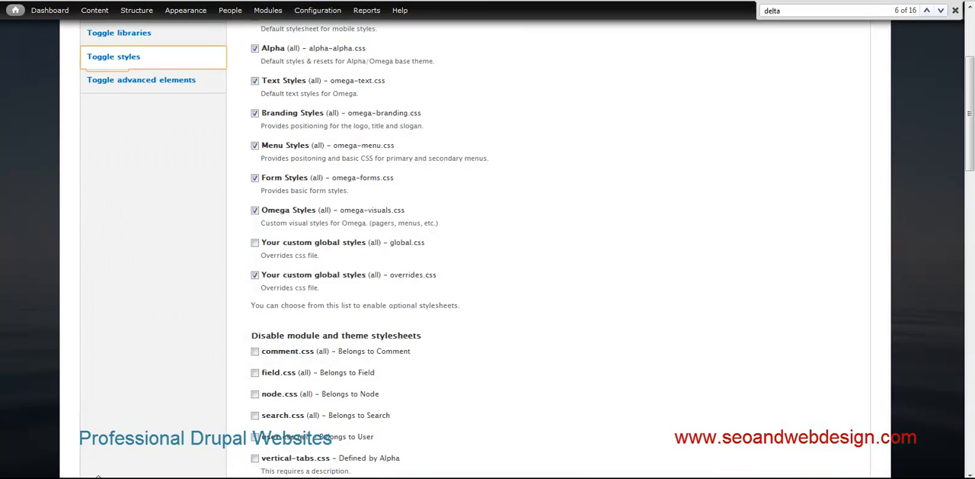
pyautogui.scroll(3, 261, 280)
pyautogui.scroll(-5, 261, 282)
pyautogui.scroll(5, 152, 235)
pyautogui.scroll(-4, 320, 304)
pyautogui.scroll(-3, 320, 303)
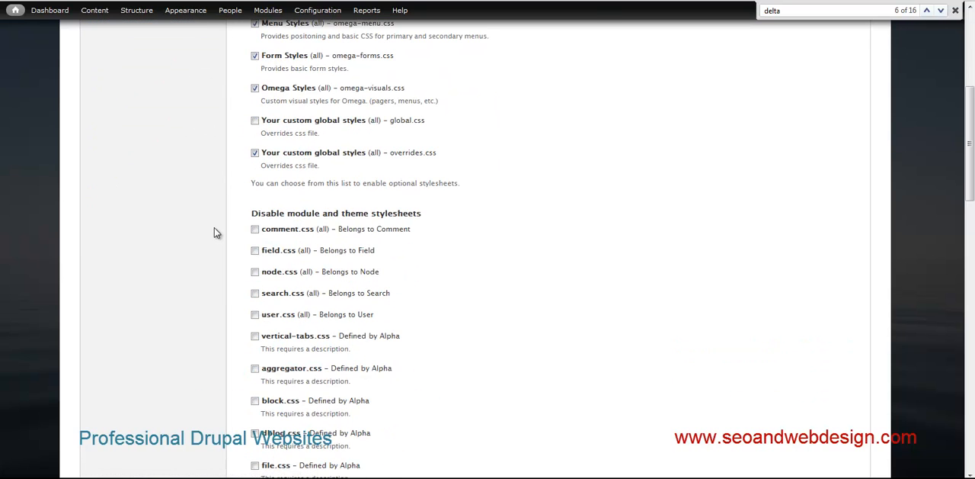
# - Open the Appearance settings of the Omega Reno theme
pyautogui.scroll(5, 214, 227)
pyautogui.moveTo(193, 19)
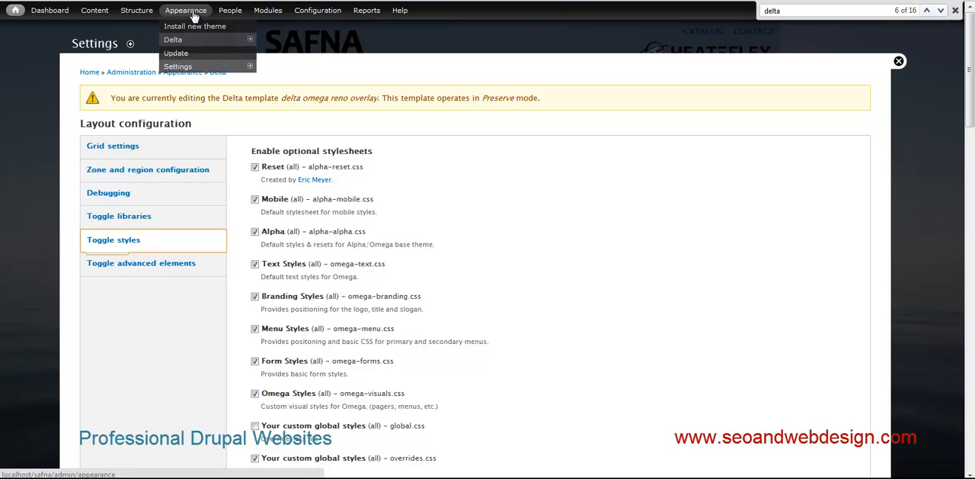
pyautogui.click(179, 38)
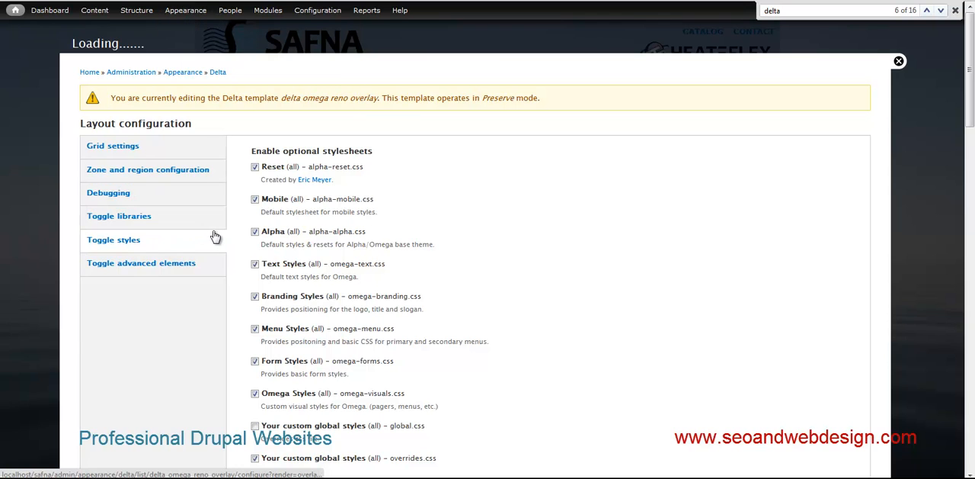
pyautogui.click(293, 250)
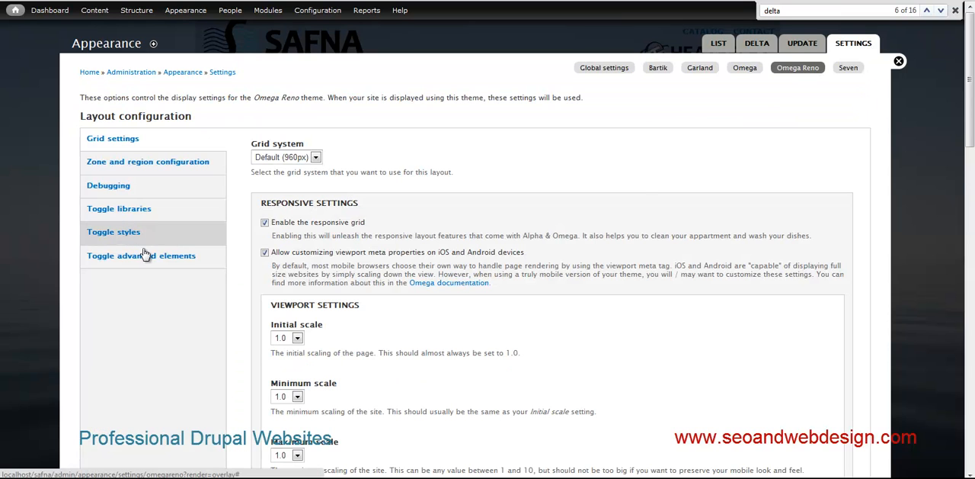
# - Review the optional stylesheets in the Omega Reno theme's style toggles, highlighting the overrides.css entry
pyautogui.click(139, 245)
pyautogui.scroll(-4, 431, 352)
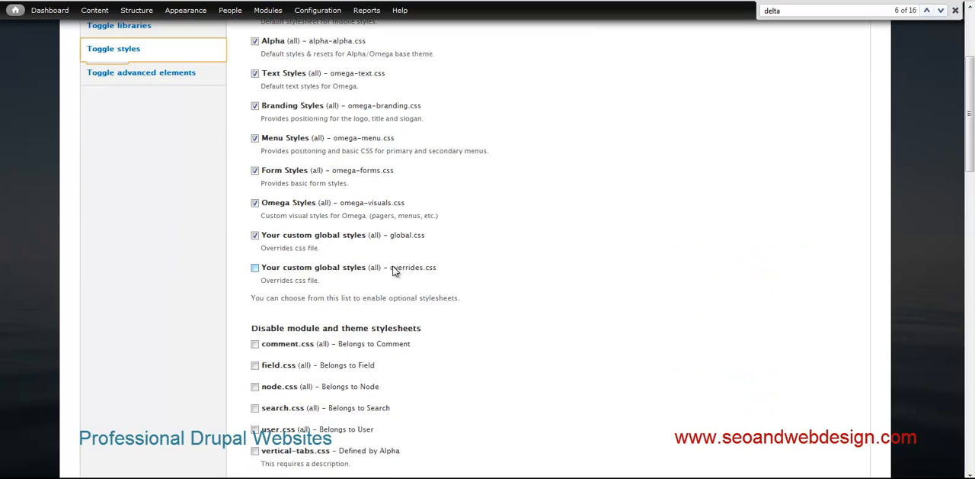
pyautogui.moveTo(453, 274); pyautogui.dragTo(410, 272)
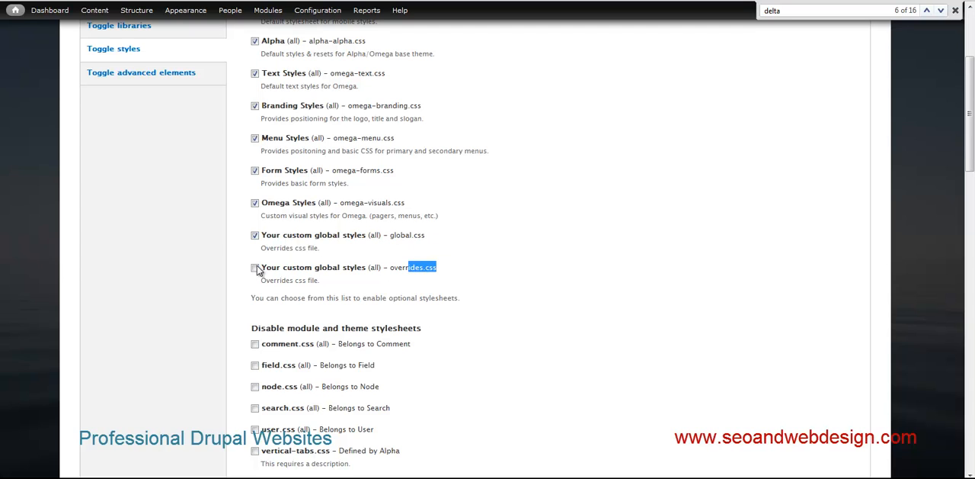
pyautogui.scroll(3, 257, 266)
pyautogui.scroll(-2, 257, 266)
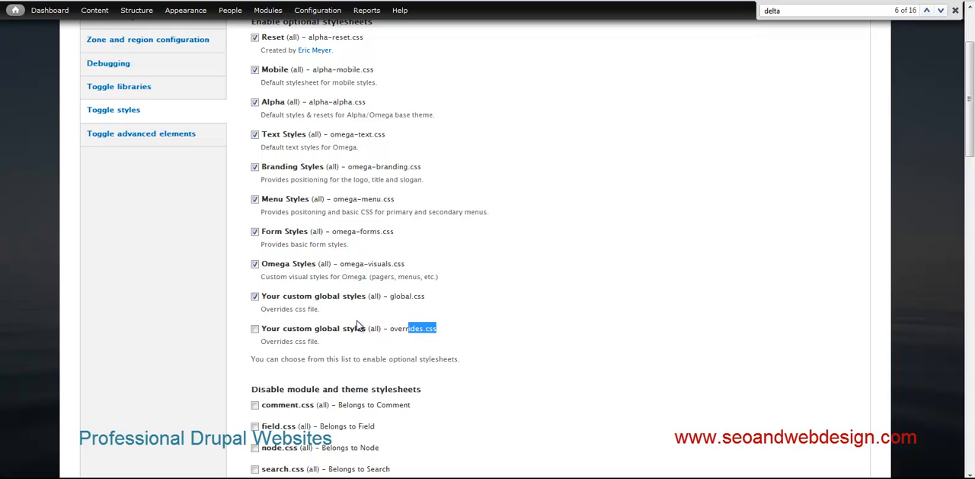
pyautogui.scroll(2, 380, 310)
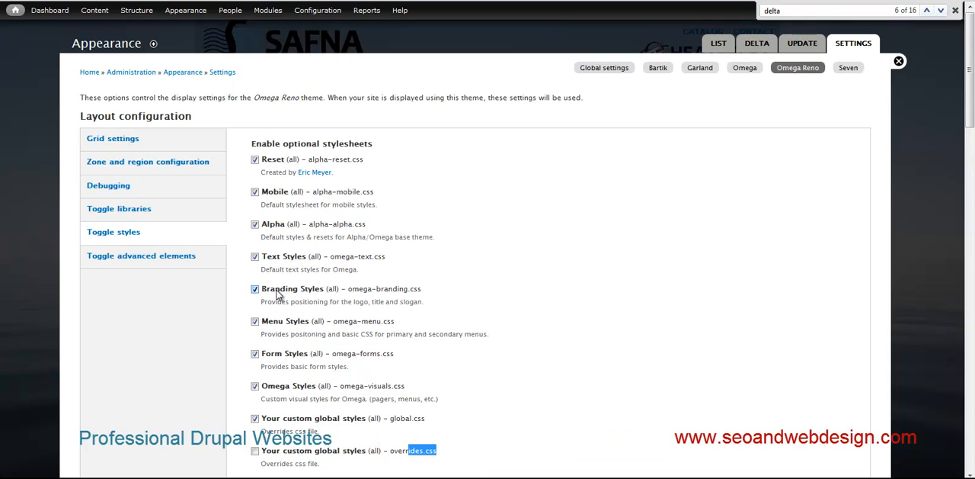
# - Open the overlayforms context for editing from the site's context list and review its conditions and Delta reaction
pyautogui.moveTo(95, 12)
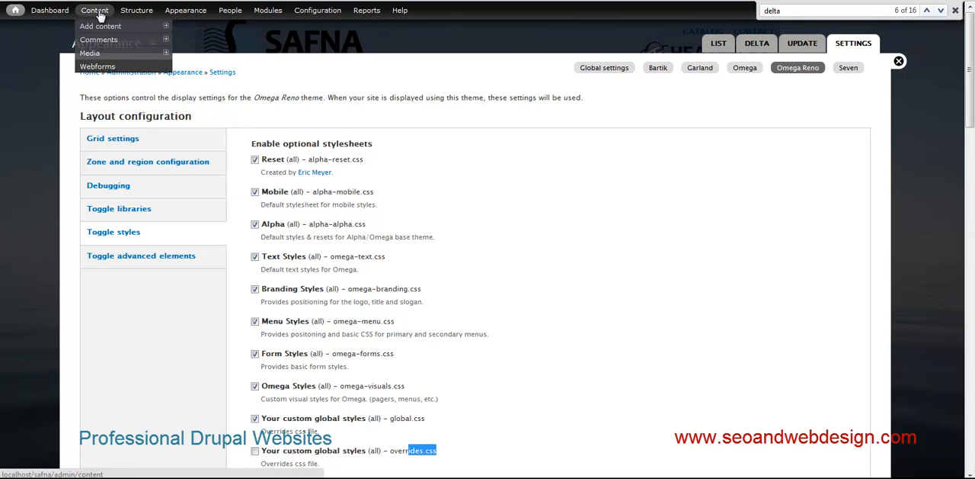
pyautogui.moveTo(137, 12)
pyautogui.click(133, 54)
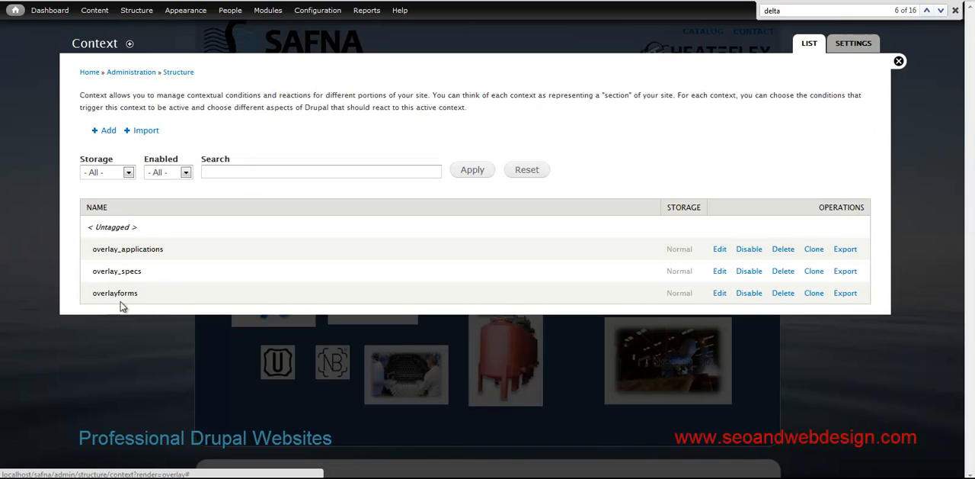
pyautogui.click(719, 295)
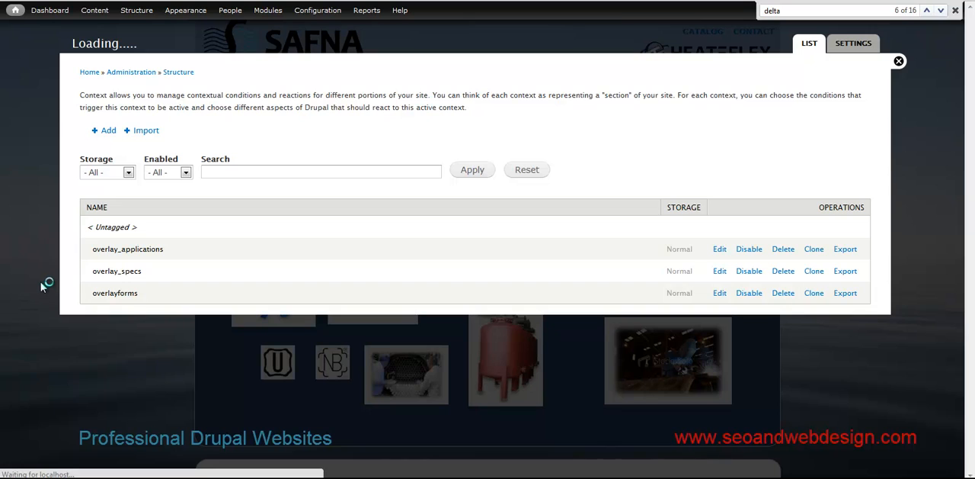
pyautogui.scroll(-2, 154, 333)
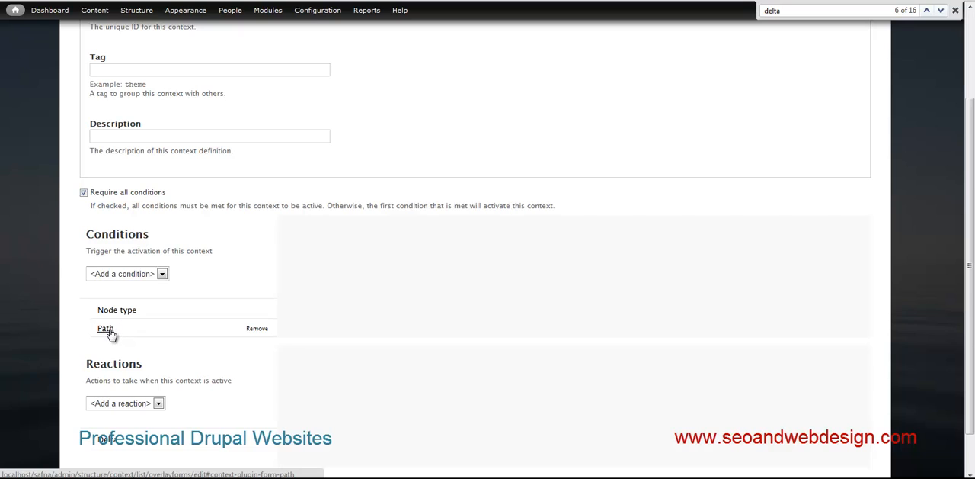
pyautogui.scroll(-1, 108, 333)
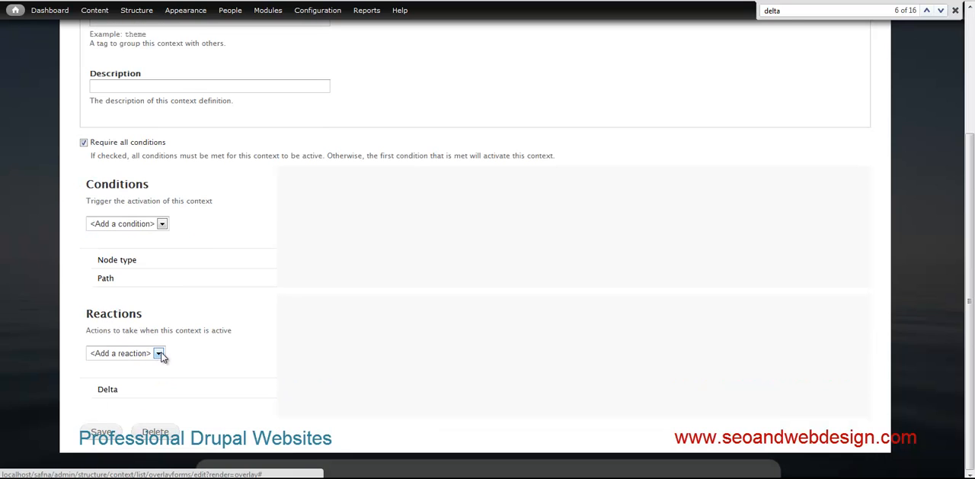
pyautogui.click(108, 391)
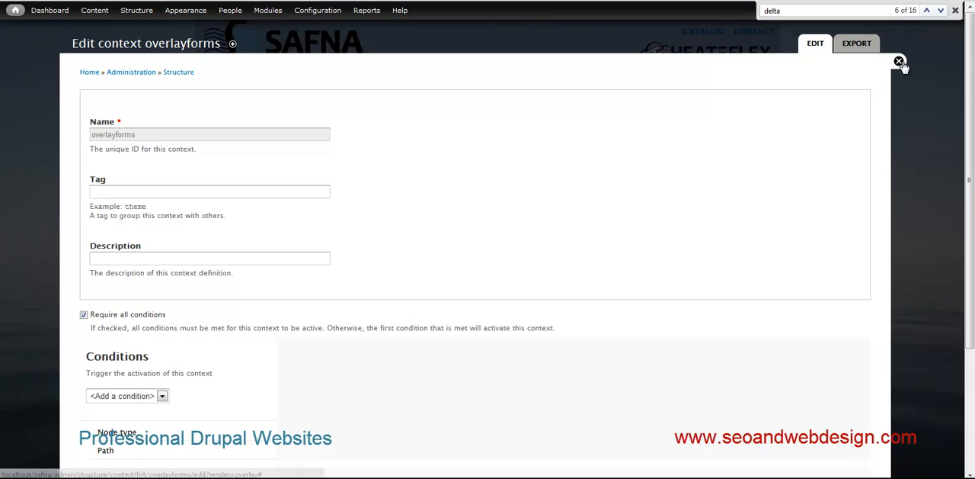
# - Close the context editing overlay and look over the site's home page down to the footer
pyautogui.click(900, 61)
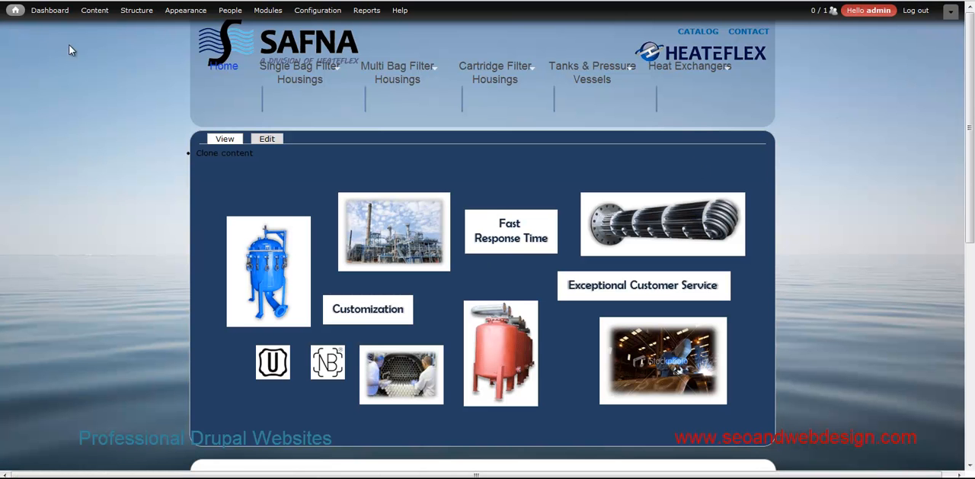
pyautogui.scroll(-6, 76, 47)
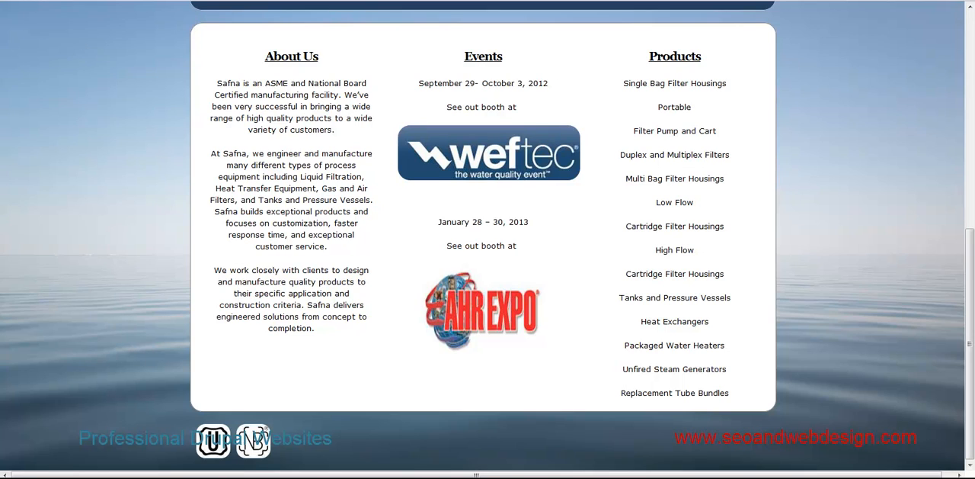
pyautogui.scroll(1, 7, 196)
pyautogui.scroll(-1, 7, 195)
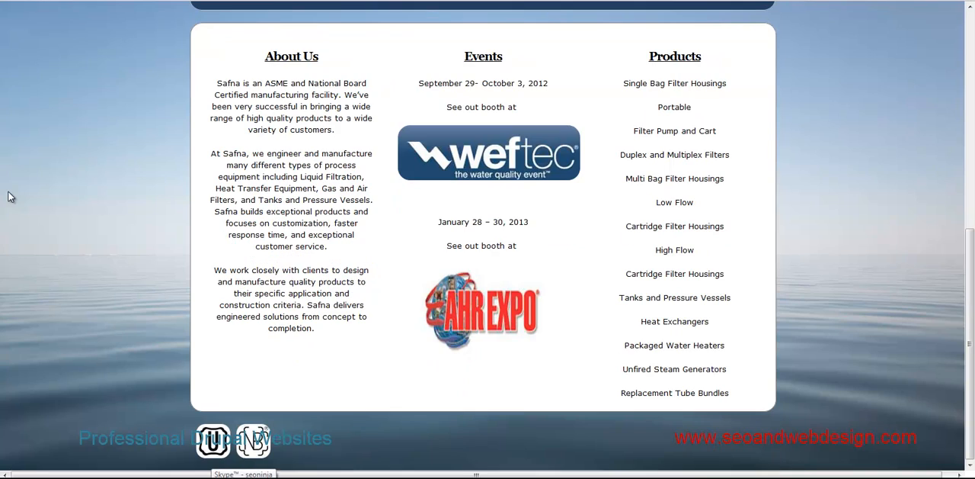